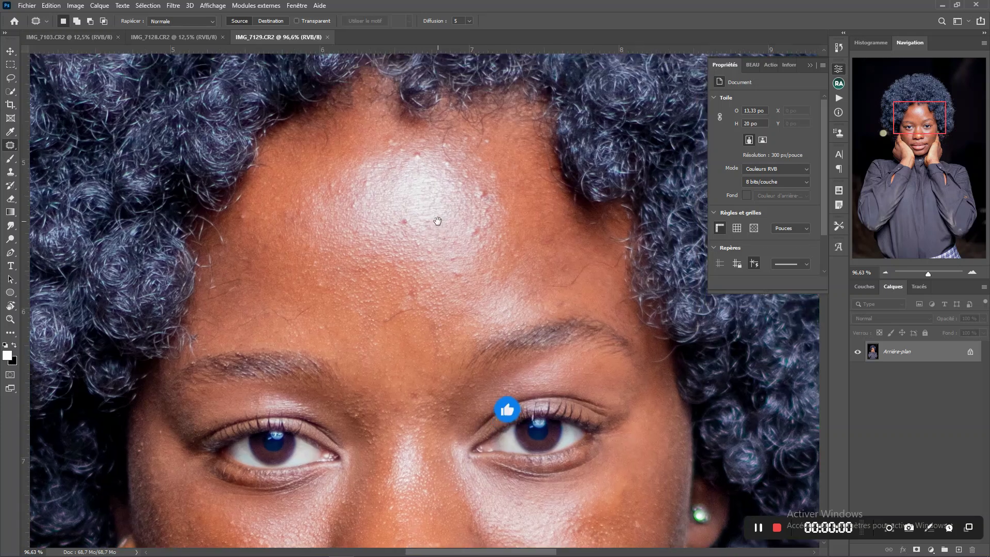
Step: Duplicate the background onto a new layer and outline the first forehead blemishes
key(ctrl+j)
scroll(365, 222, up, 2)
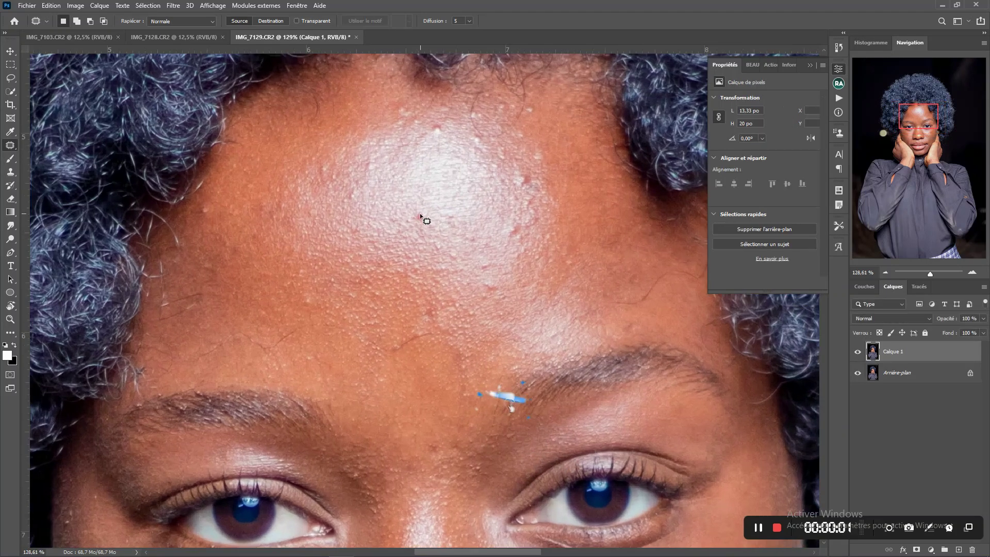
drag(419, 211, 417, 202)
mouse_move(429, 166)
mouse_down()
mouse_move(428, 190)
mouse_move(446, 211)
mouse_up()
scroll(445, 211, down, 2)
mouse_move(432, 169)
mouse_down()
mouse_move(439, 184)
mouse_move(467, 188)
mouse_move(477, 208)
mouse_move(463, 220)
mouse_move(488, 219)
mouse_up()
scroll(462, 241, up, 3)
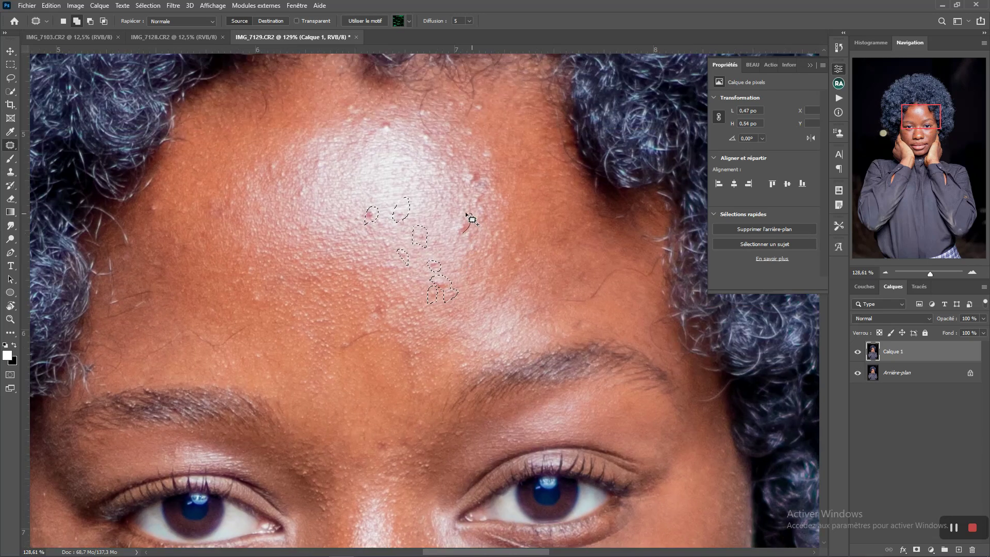
mouse_move(464, 238)
mouse_down()
mouse_move(474, 221)
mouse_move(466, 243)
mouse_up()
Step: Add more blemishes across the middle and upper forehead to the selection
scroll(475, 220, up, 2)
drag(472, 207, 446, 227)
scroll(464, 221, up, 2)
mouse_move(439, 238)
mouse_down()
mouse_move(432, 245)
mouse_move(459, 258)
mouse_up()
scroll(429, 261, up, 1)
scroll(443, 250, left, 3)
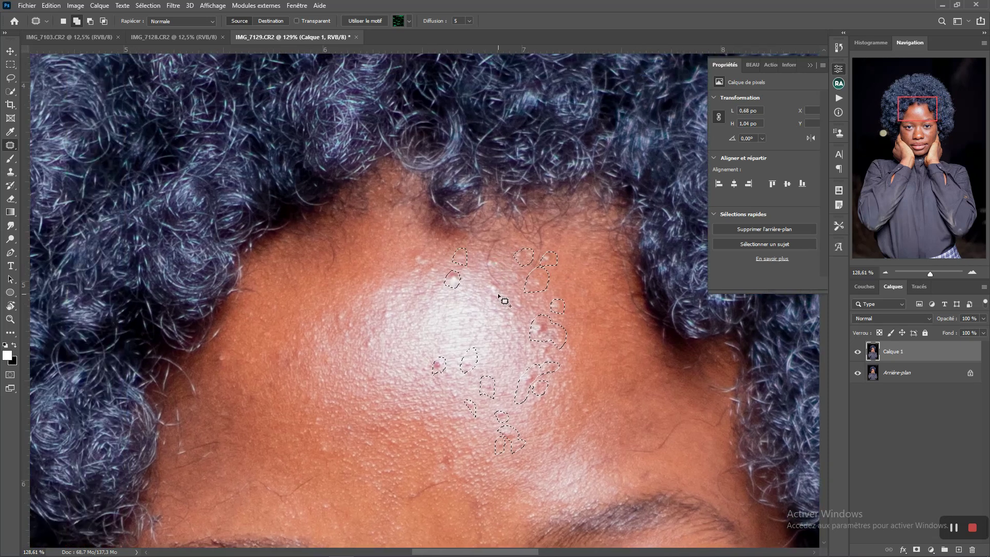
drag(500, 289, 491, 277)
scroll(490, 279, down, 5)
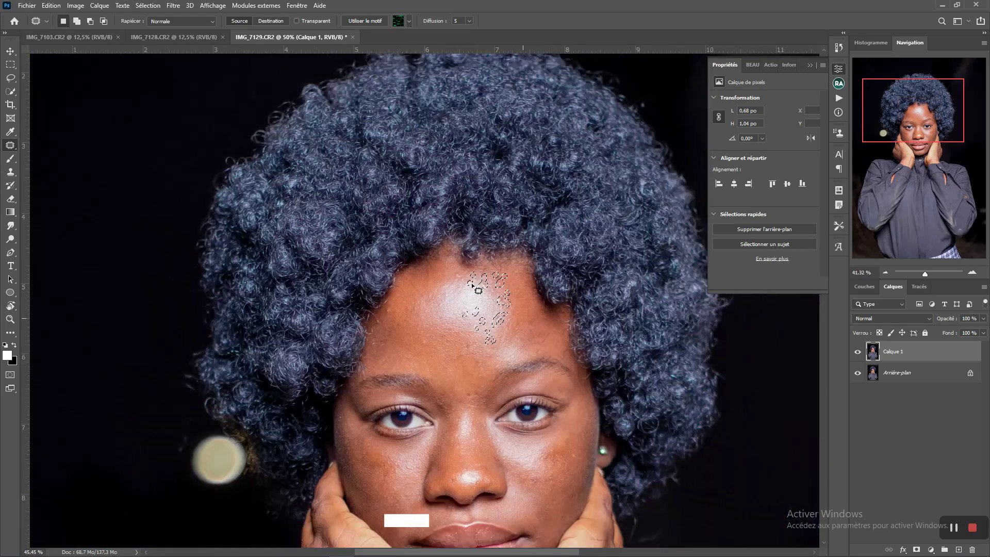
scroll(467, 266, up, 4)
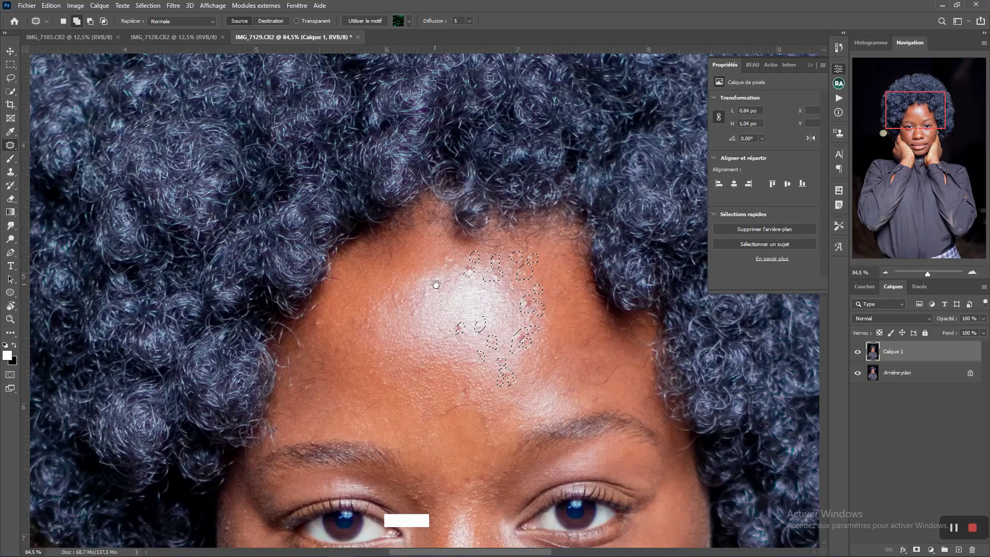
Step: Add the left-forehead and between-the-brows blemishes to the selection
drag(436, 285, 521, 189)
drag(413, 236, 396, 231)
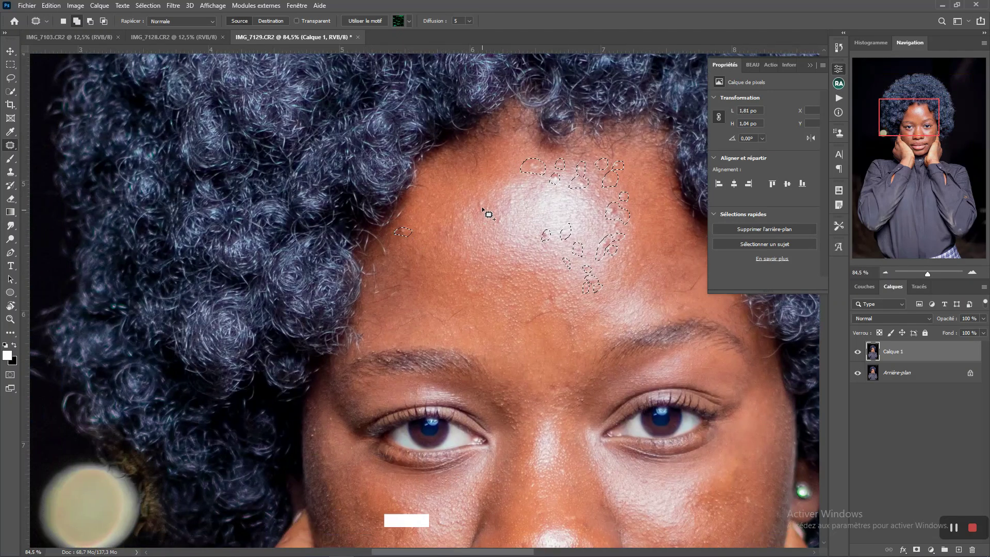
drag(492, 213, 415, 144)
drag(392, 216, 390, 216)
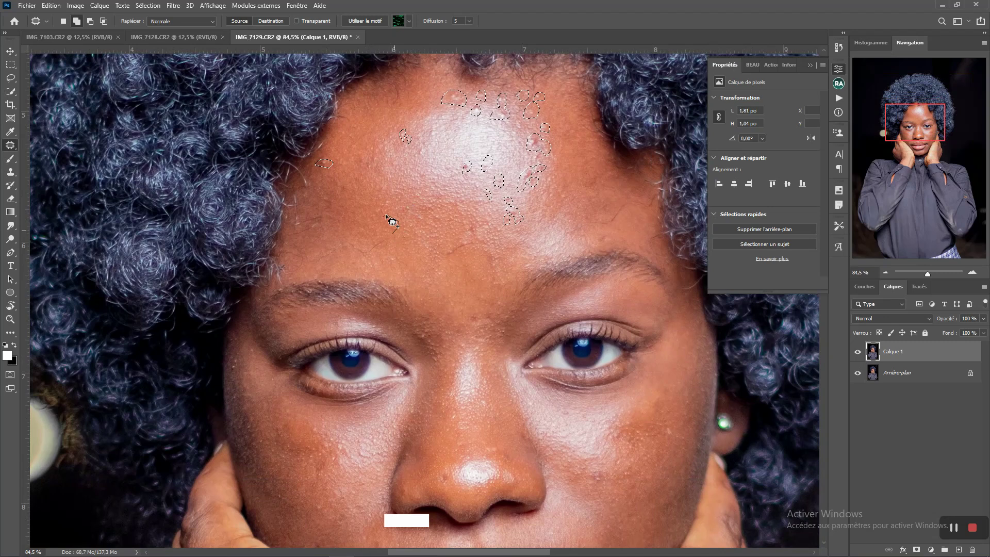
drag(344, 189, 341, 186)
drag(488, 272, 409, 232)
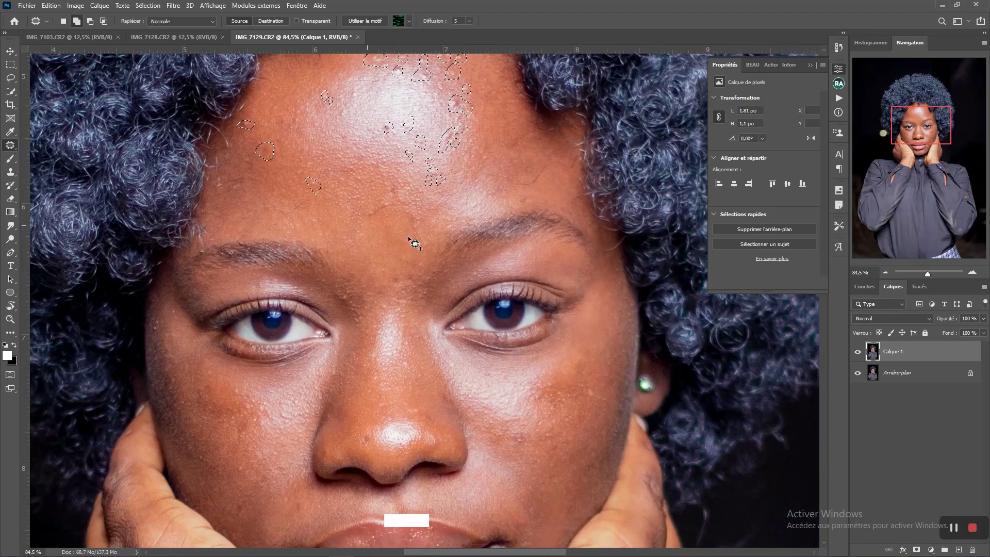
drag(355, 216, 355, 215)
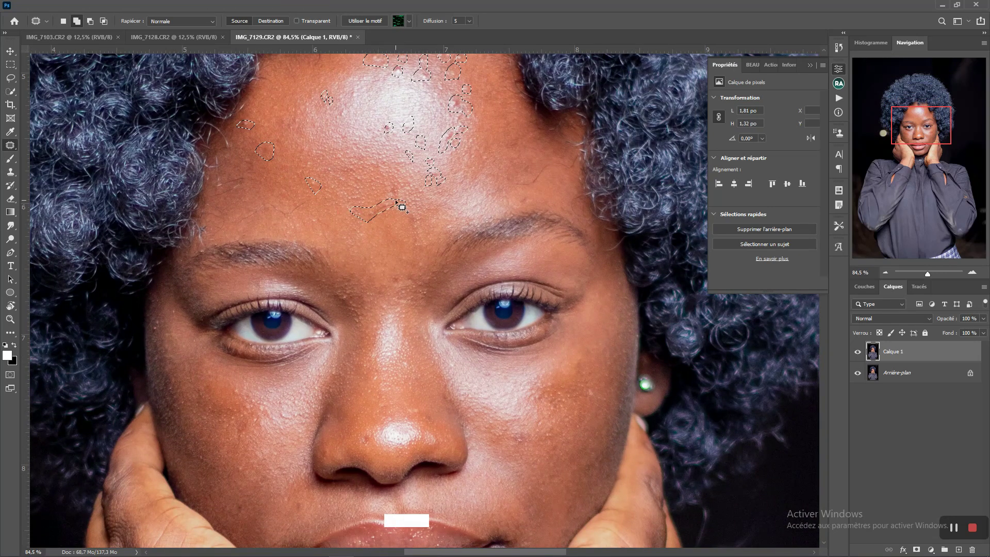
scroll(400, 191, down, 3)
Step: Add a blemish between the brows and two cheek blemishes to the selection
scroll(397, 188, up, 3)
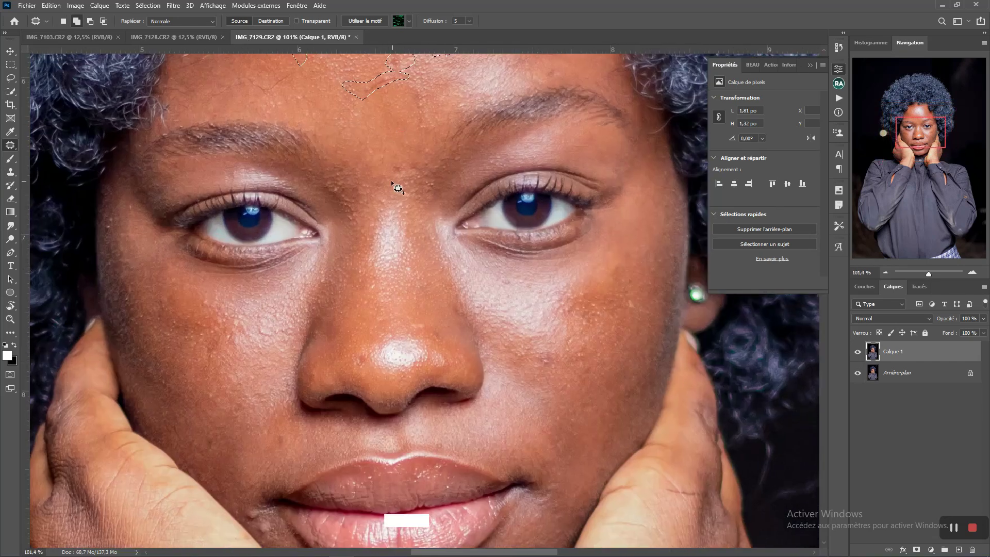
mouse_move(400, 162)
mouse_down()
mouse_move(406, 169)
mouse_move(304, 159)
mouse_up()
drag(297, 144, 299, 146)
drag(414, 241, 407, 248)
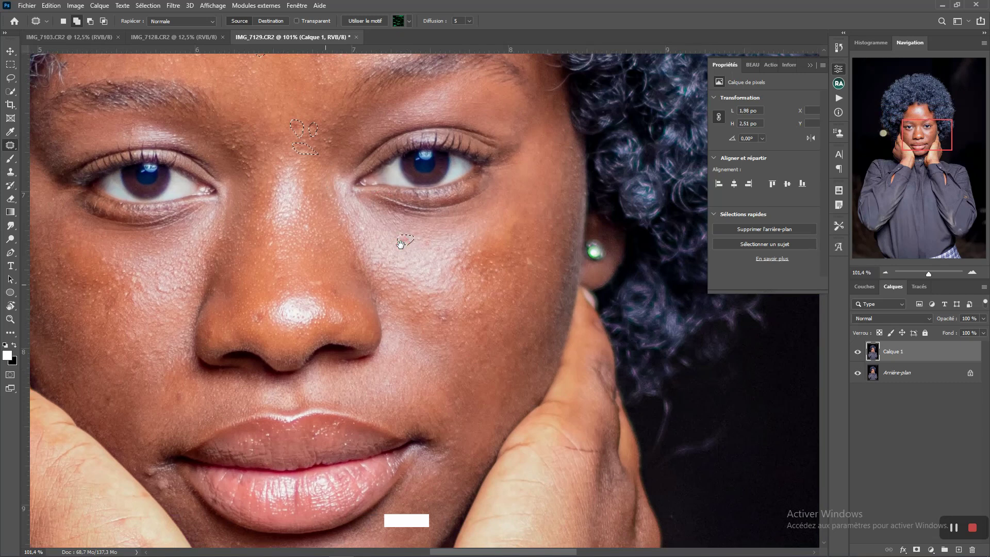
drag(322, 288, 435, 200)
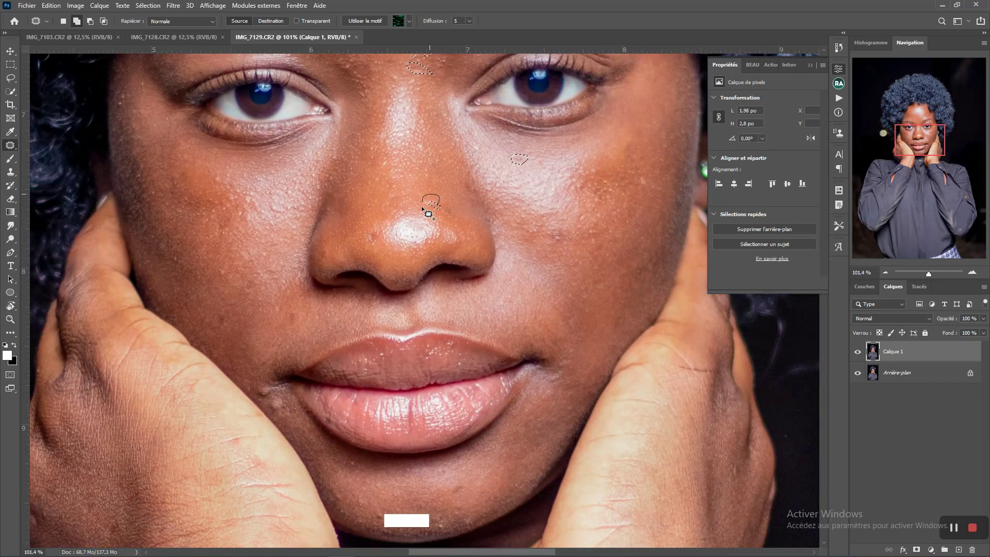
drag(447, 214, 453, 289)
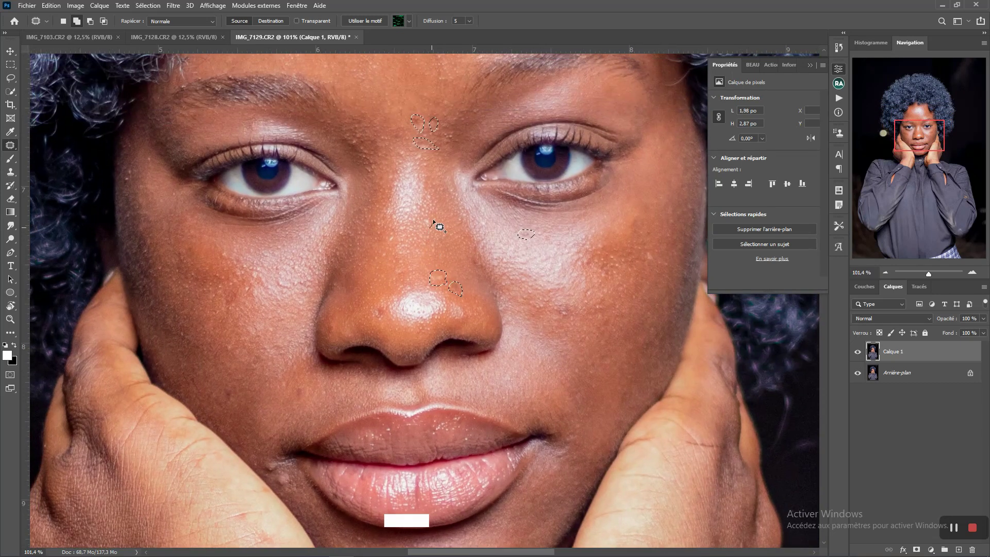
drag(439, 227, 484, 206)
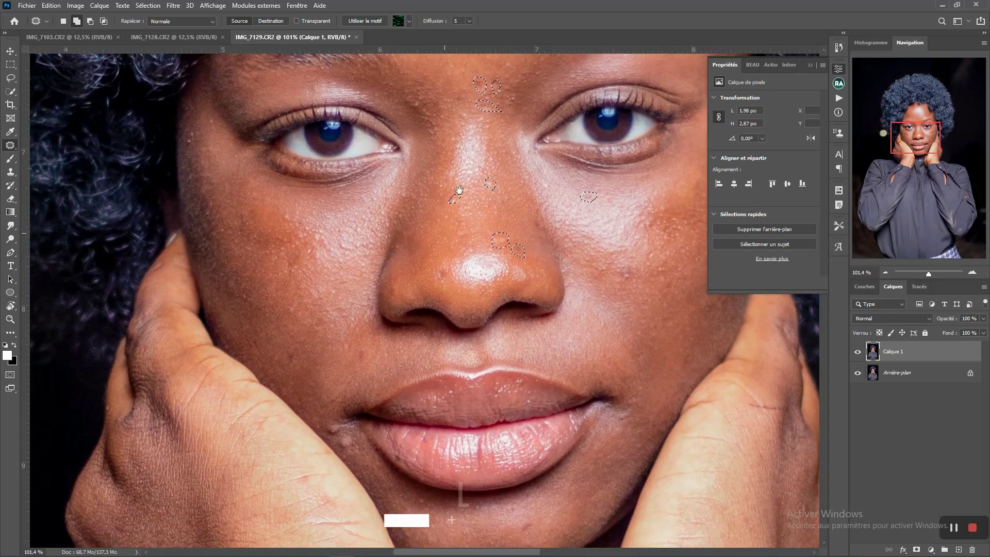
Step: Add the nose, mouth-corner and two chin blemishes to the selection
mouse_move(420, 303)
mouse_down()
mouse_move(447, 222)
mouse_move(518, 127)
mouse_up()
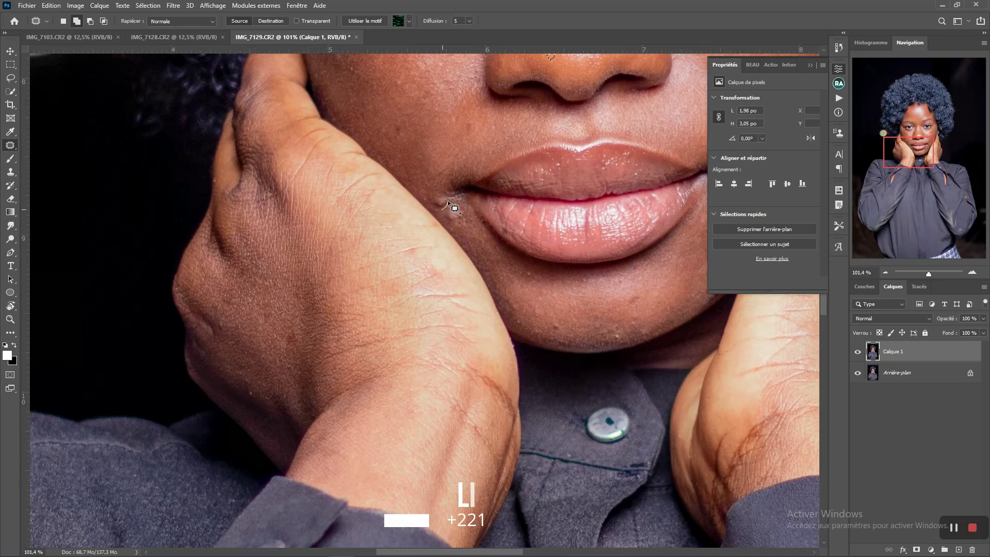
mouse_move(431, 195)
mouse_down()
mouse_move(434, 207)
mouse_move(334, 118)
mouse_up()
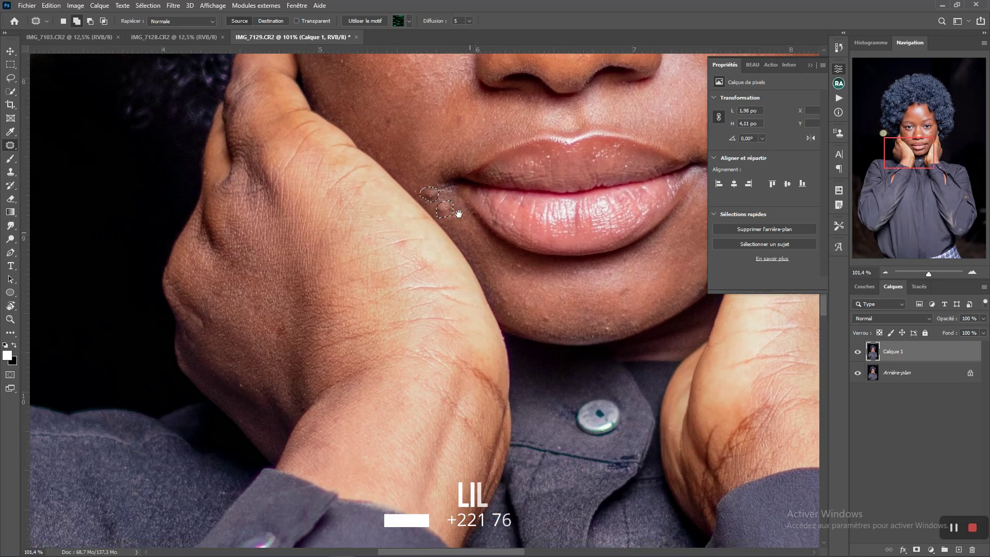
drag(408, 213, 411, 214)
drag(492, 191, 487, 185)
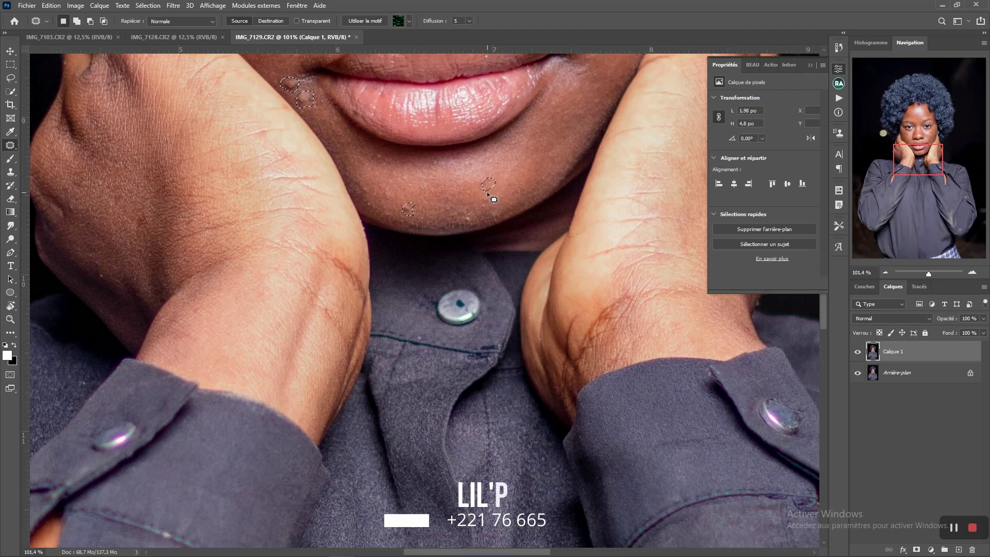
scroll(503, 184, down, 2)
scroll(508, 192, up, 2)
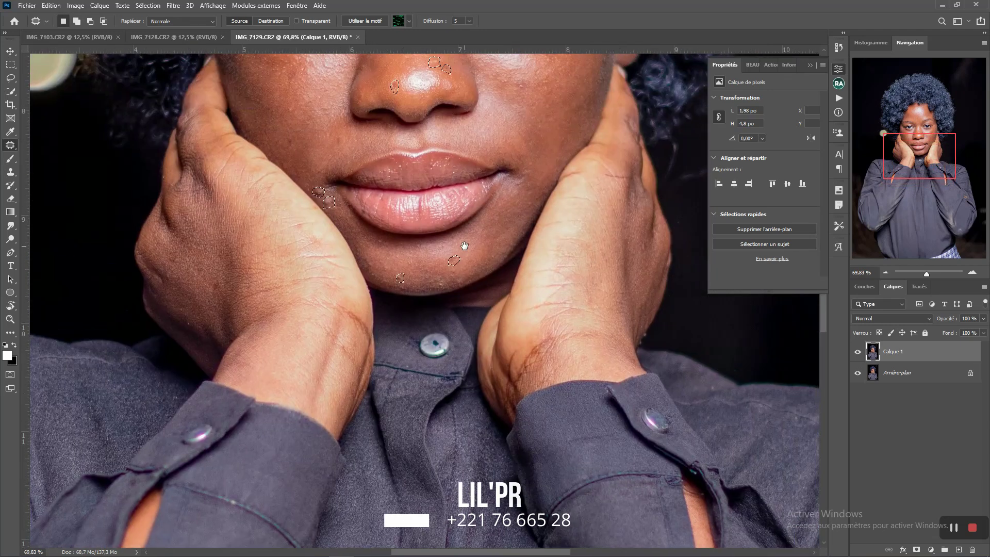
scroll(386, 232, left, 2)
scroll(265, 271, up, 1)
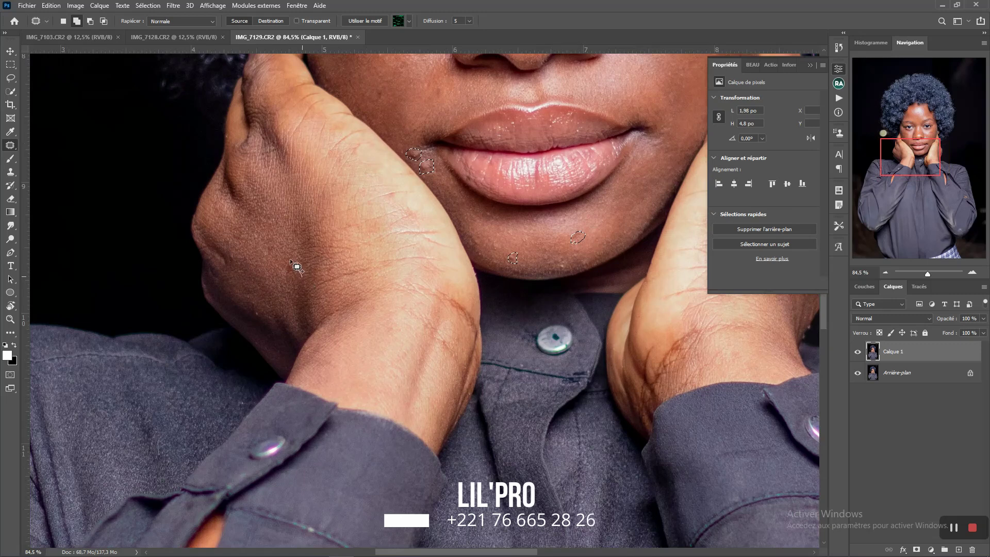
scroll(283, 266, down, 1)
scroll(354, 213, up, 3)
Step: Add two left-cheek blemishes and one right-cheek blemish to the patch selection
scroll(335, 276, up, 1)
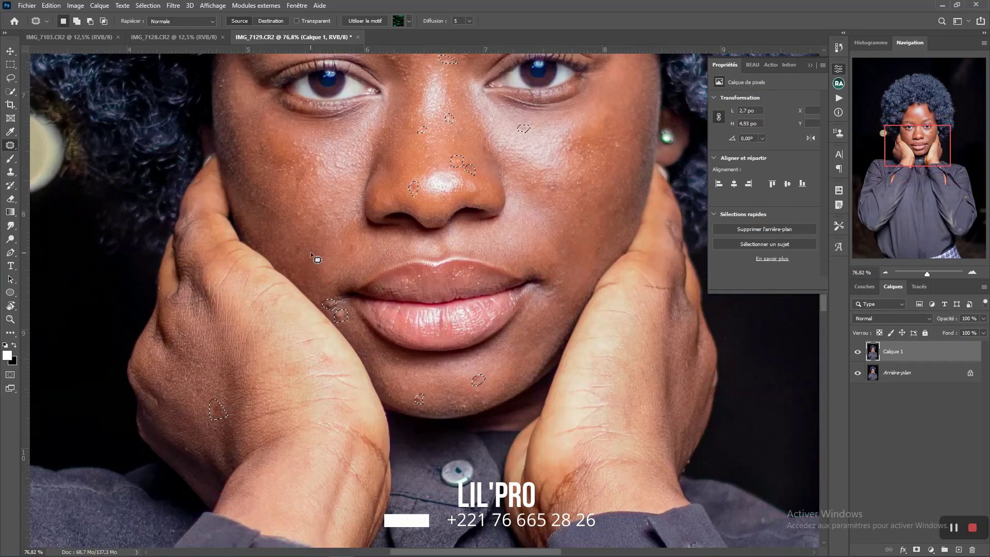
drag(294, 245, 299, 256)
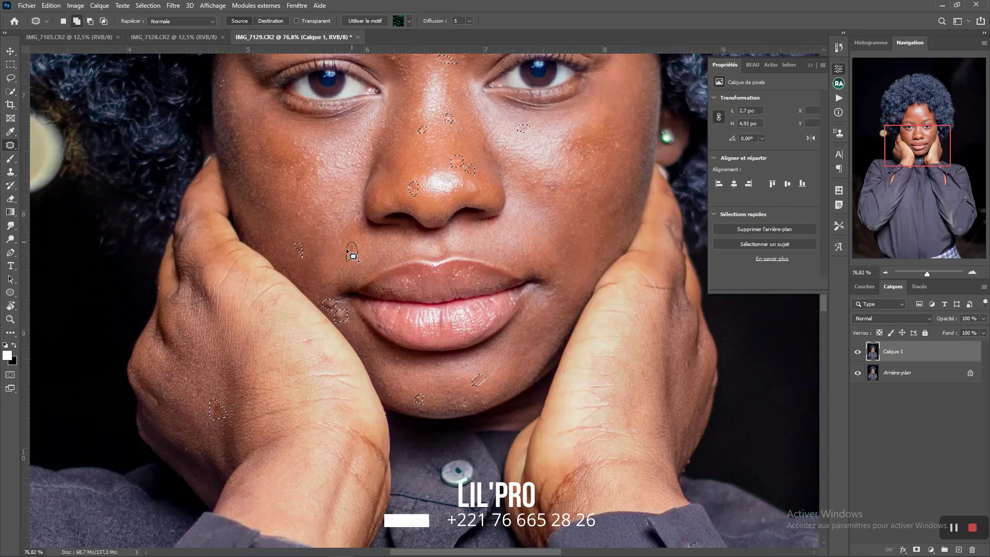
scroll(299, 250, up, 3)
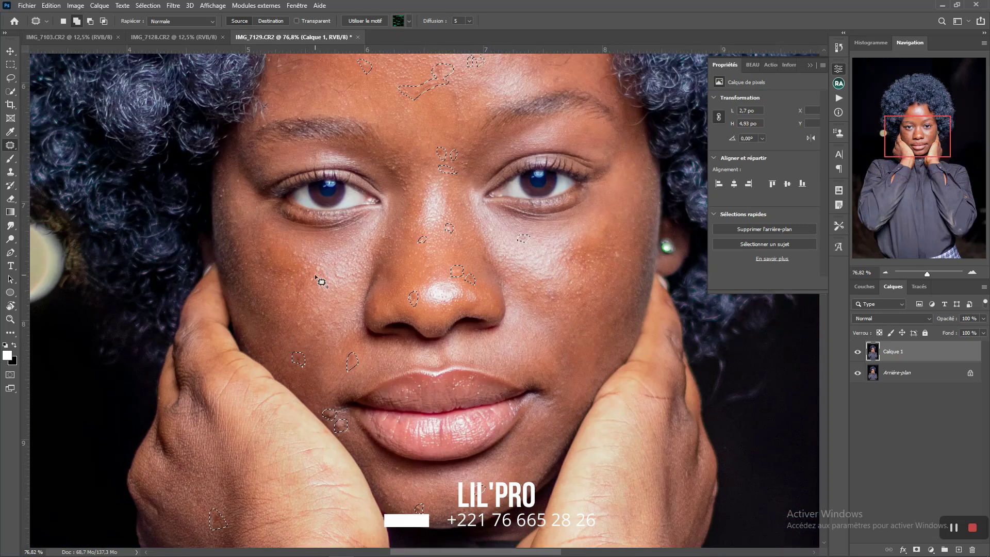
drag(295, 328, 297, 330)
drag(314, 269, 315, 272)
scroll(317, 284, down, 3)
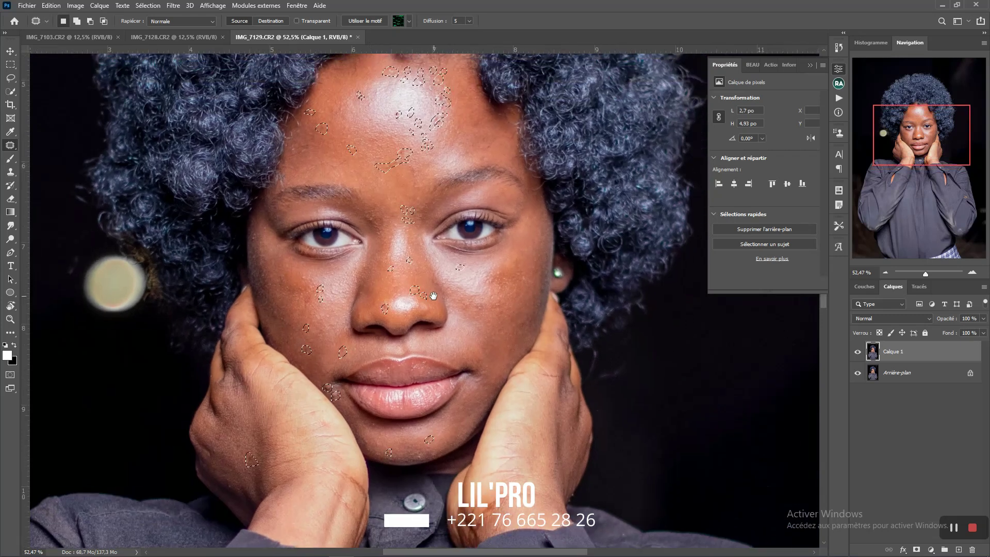
scroll(464, 309, up, 4)
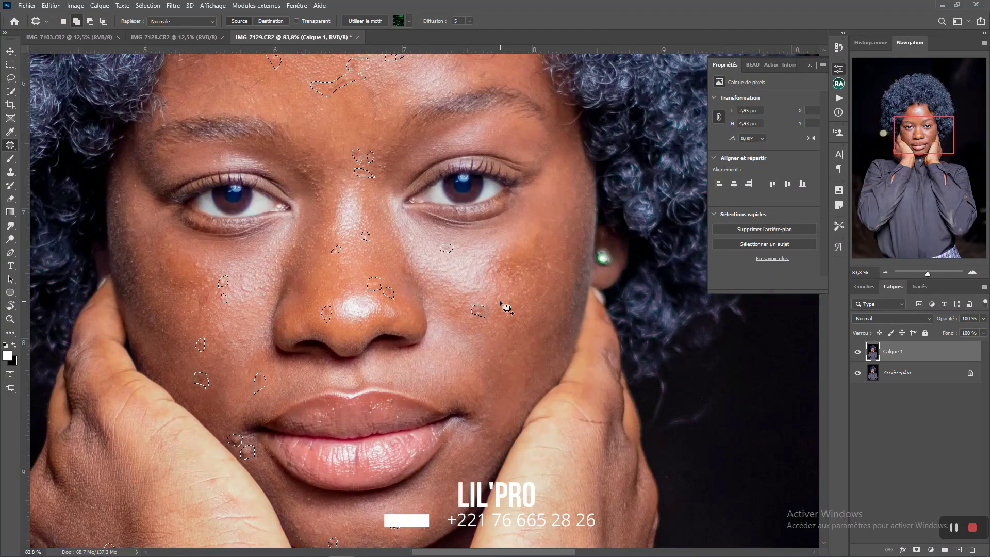
drag(488, 299, 493, 275)
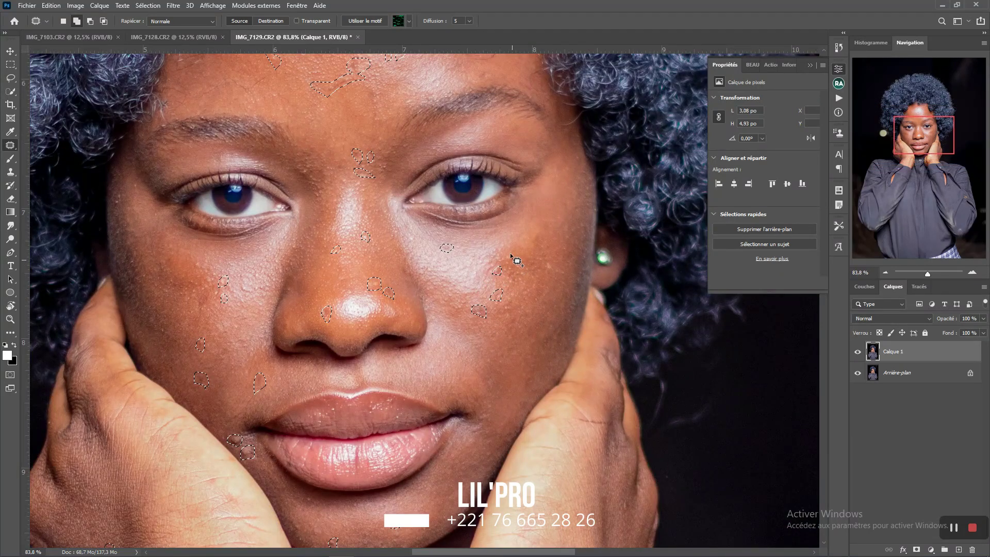
Step: Add a blemish near the temple on the right forehead to the selection
scroll(548, 268, down, 2)
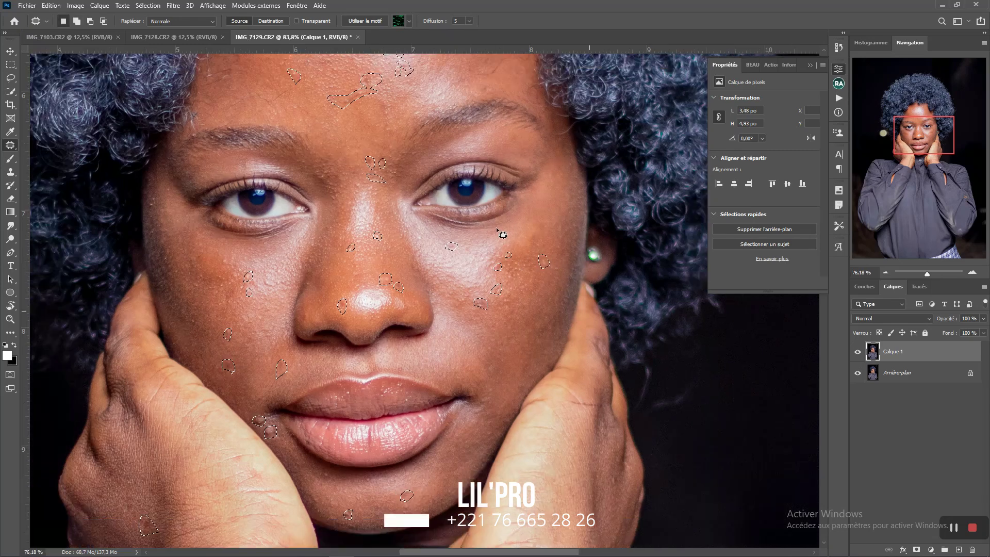
scroll(500, 230, down, 1)
scroll(476, 243, up, 1)
scroll(515, 159, up, 1)
scroll(515, 157, up, 2)
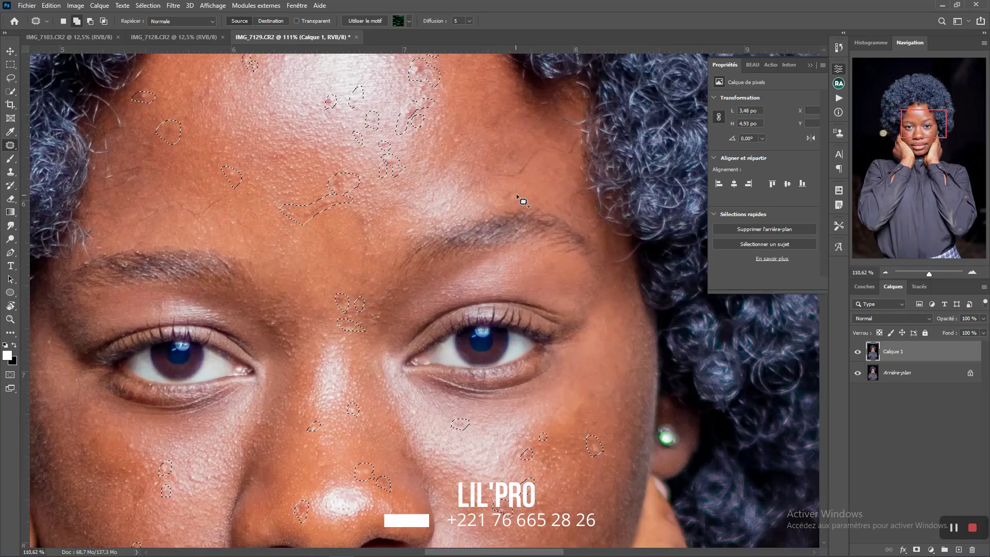
drag(502, 203, 413, 283)
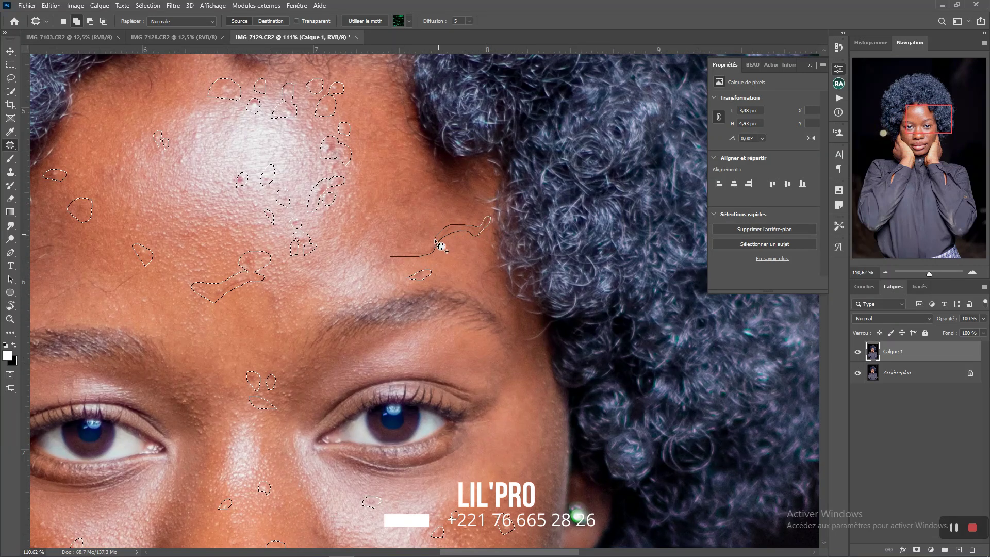
drag(399, 256, 392, 254)
scroll(399, 256, down, 3)
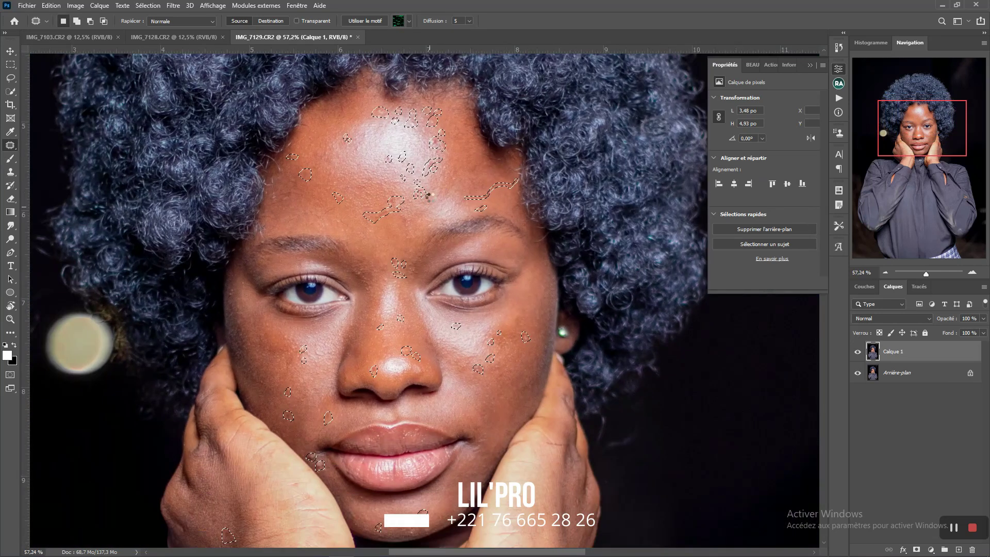
Step: Clear the selection, then patch a cheek blemish with clean skin
key(ctrl+d)
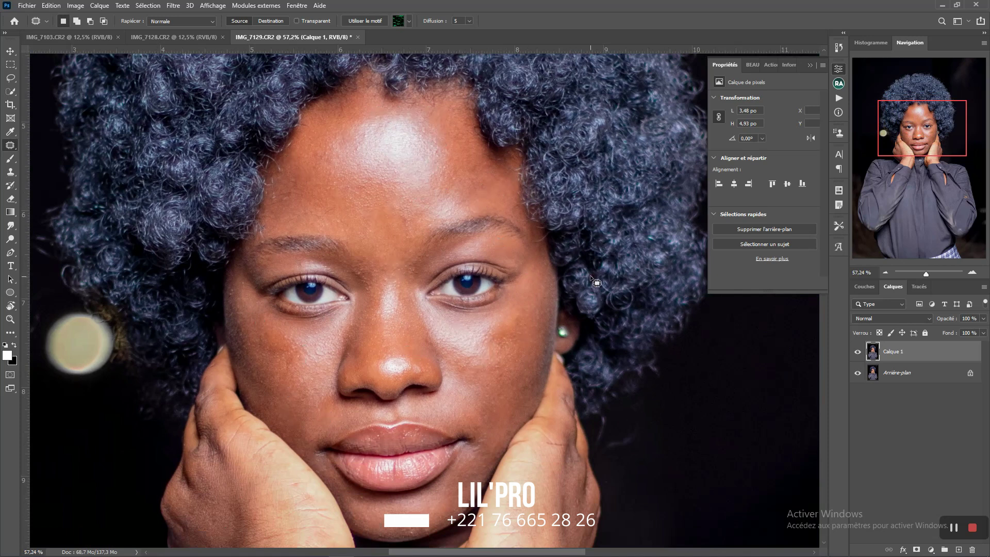
scroll(437, 199, down, 1)
scroll(338, 359, up, 2)
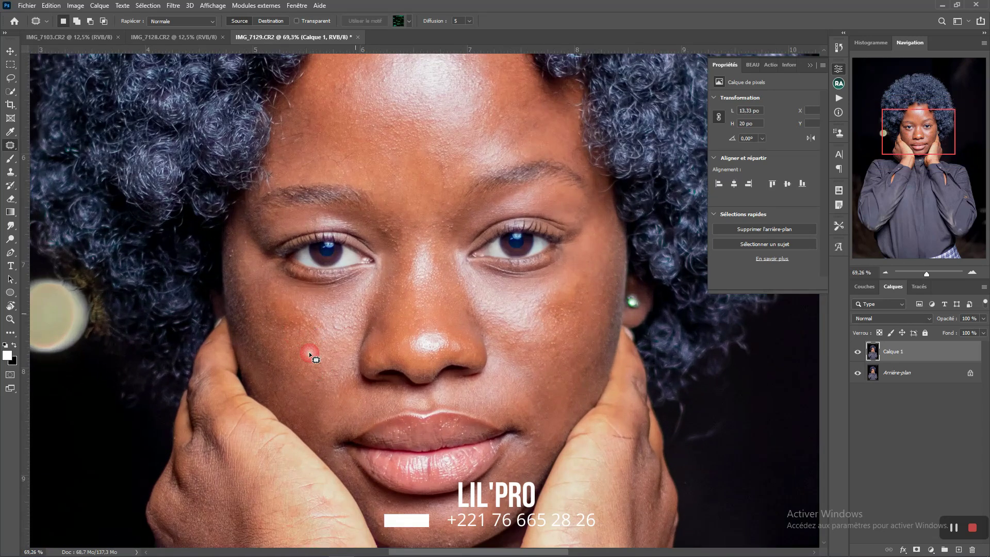
scroll(332, 328, down, 4)
scroll(363, 323, up, 2)
mouse_move(273, 310)
mouse_down()
mouse_move(314, 324)
mouse_move(288, 350)
mouse_up()
scroll(405, 323, down, 2)
scroll(405, 323, up, 1)
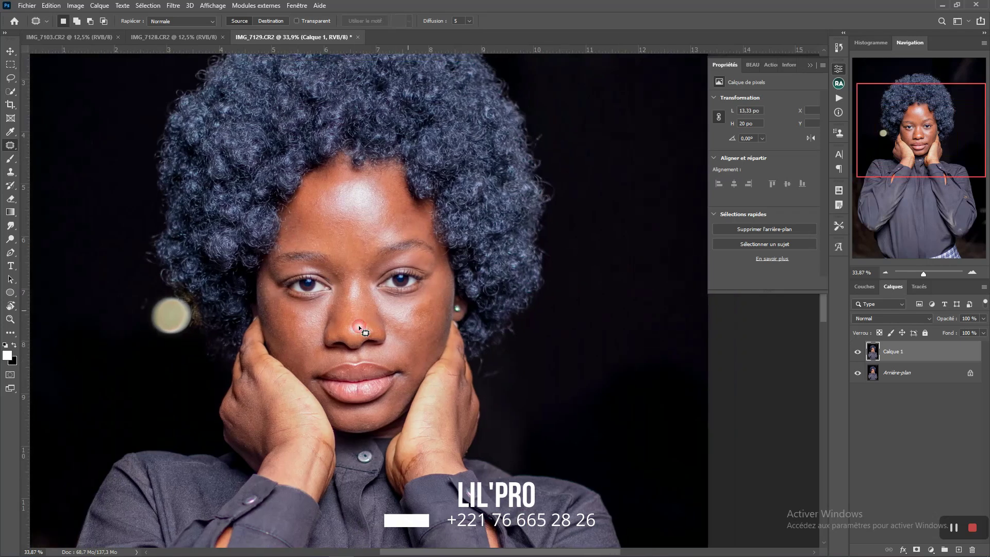
scroll(405, 322, up, 1)
scroll(406, 318, up, 1)
drag(462, 327, 420, 340)
scroll(455, 271, down, 2)
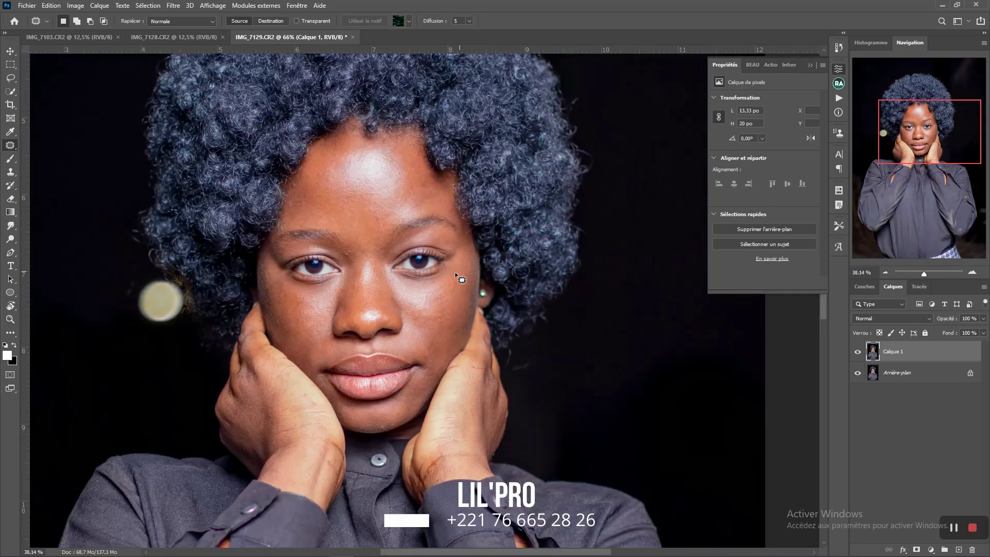
Step: Toggle Calque 1 off and on to compare the retouch with the original
click(859, 353)
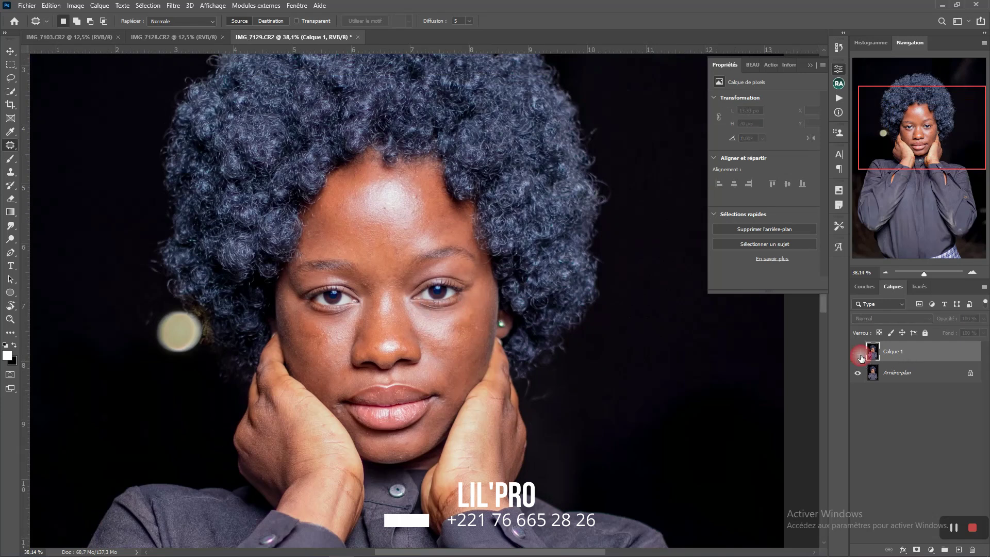
click(858, 354)
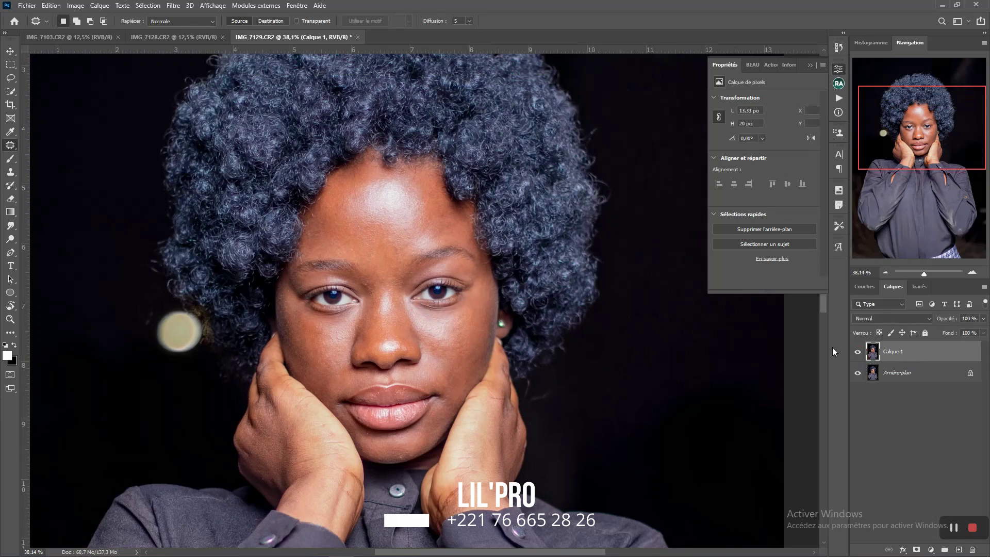
scroll(474, 239, down, 3)
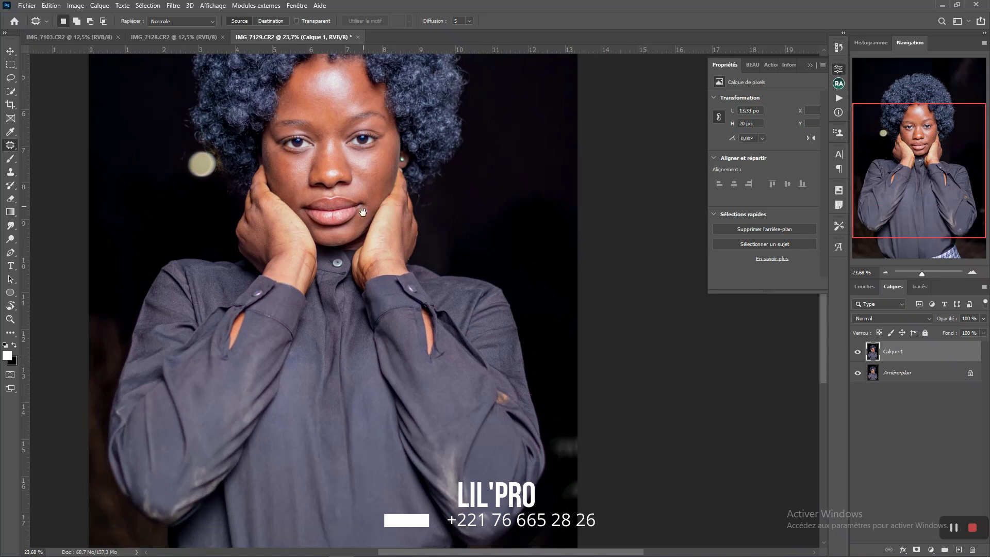
scroll(396, 321, up, 3)
scroll(395, 275, up, 3)
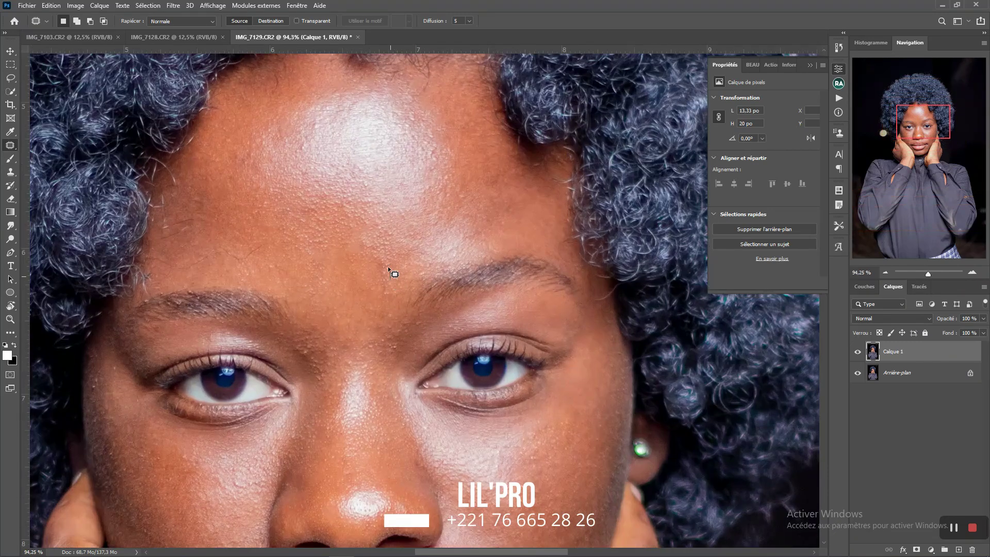
Step: Patch a forehead blemish and clear the selection
drag(384, 294, 382, 291)
click(365, 249)
scroll(373, 323, left, 5)
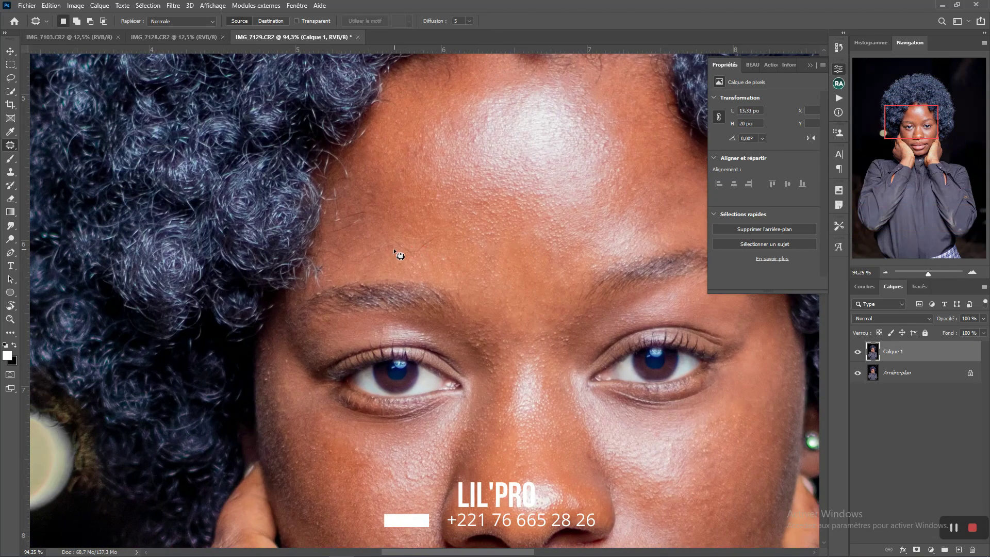
mouse_move(412, 256)
mouse_down()
mouse_move(439, 247)
mouse_move(426, 239)
mouse_move(447, 244)
mouse_up()
key(ctrl+d)
alt+scroll(380, 243, down, 3)
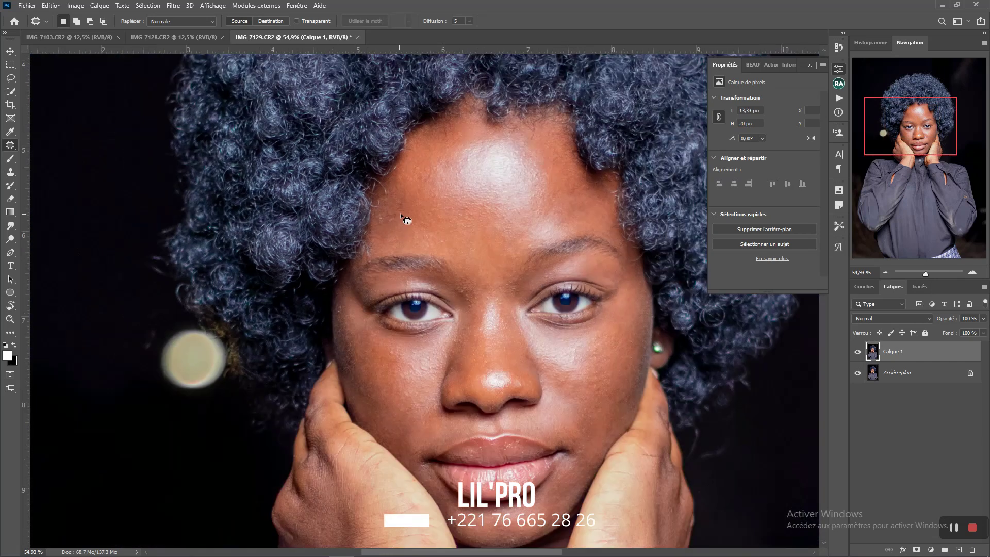
alt+scroll(400, 213, up, 1)
Step: Patch a small forehead spot and two tiny cheek spots
drag(394, 236, 396, 216)
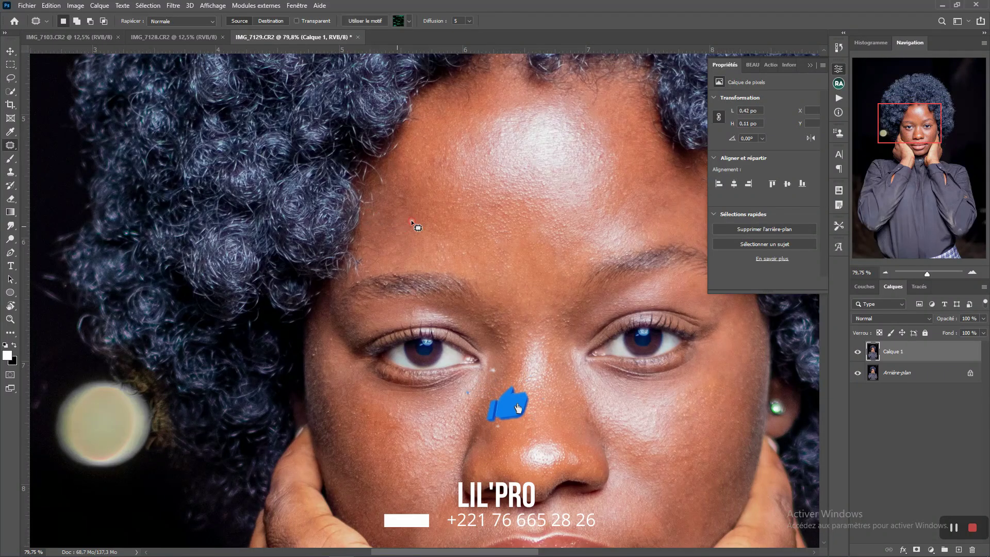
mouse_move(396, 216)
mouse_down()
mouse_move(401, 202)
mouse_move(307, 214)
mouse_up()
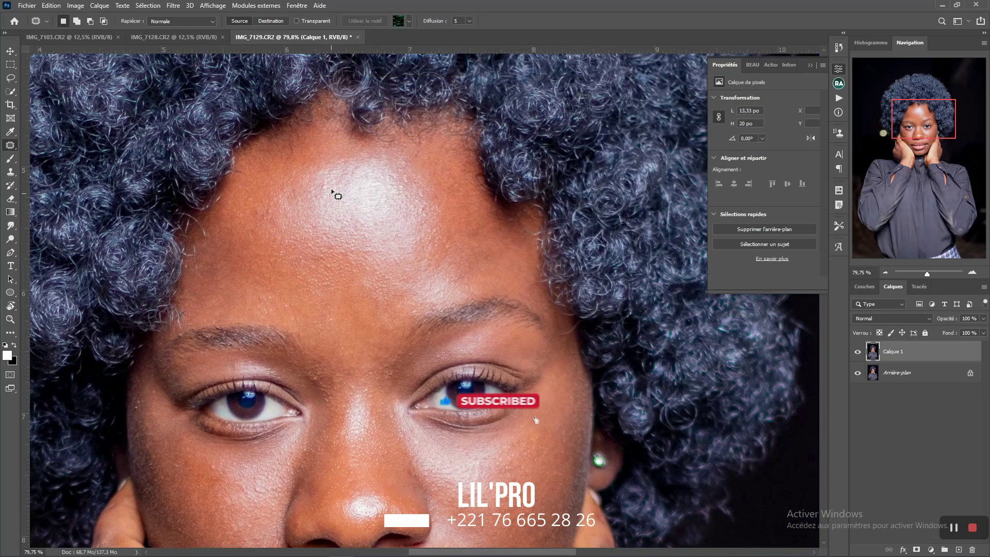
drag(308, 214, 352, 200)
scroll(352, 201, down, 2)
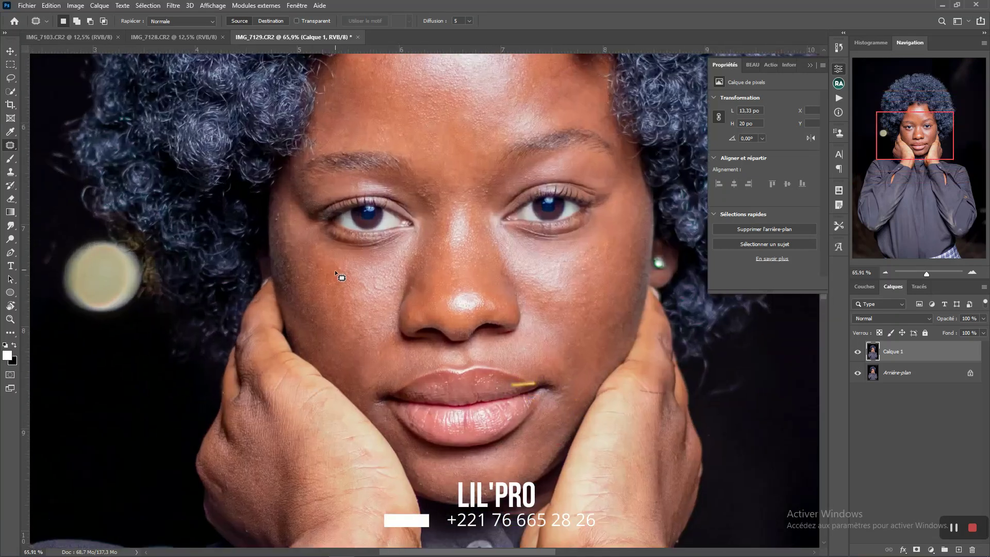
scroll(336, 273, up, 2)
click(340, 264)
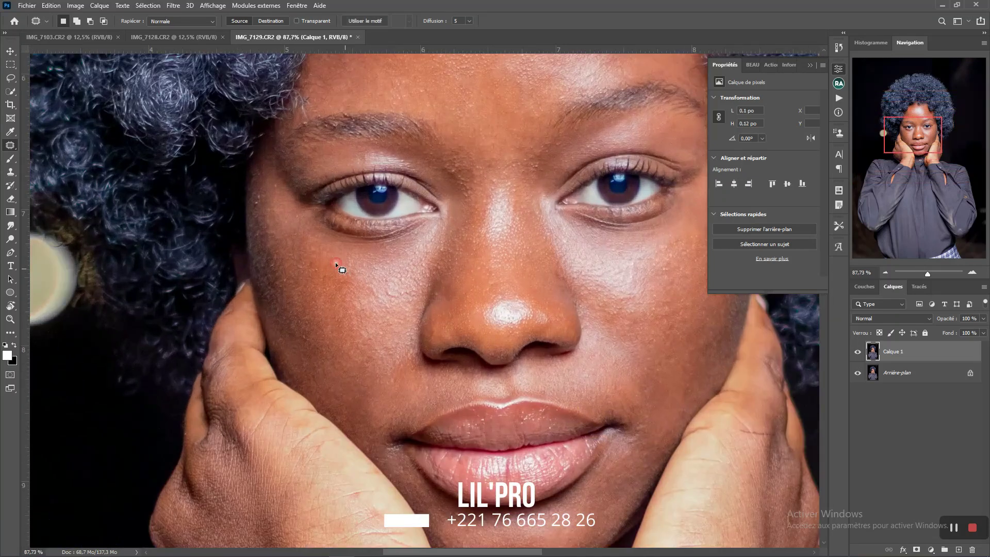
scroll(333, 287, down, 2)
scroll(340, 284, up, 1)
scroll(351, 278, up, 2)
click(357, 294)
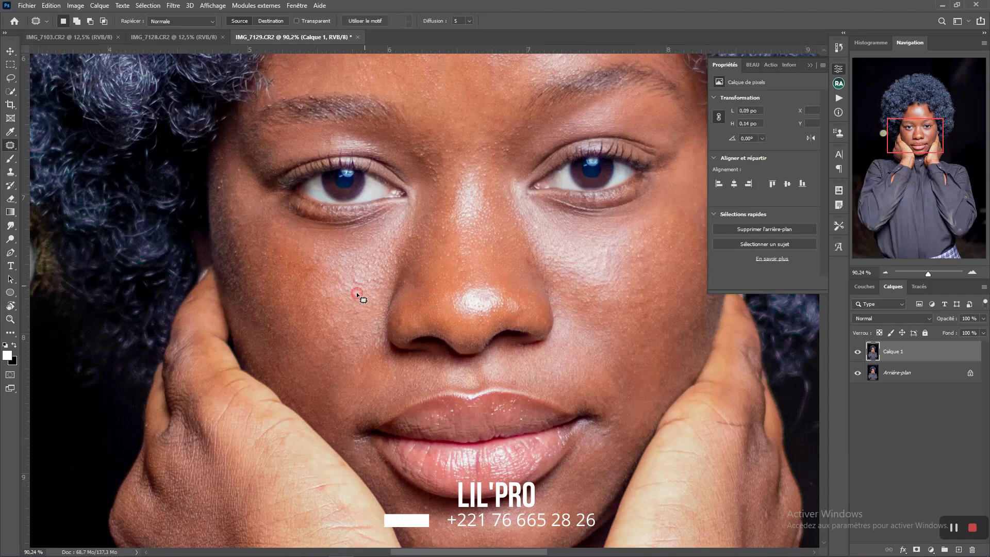
Step: Toggle Calque 1 again to check the cleaned skin against the original photo
scroll(352, 302, down, 2)
scroll(353, 188, up, 2)
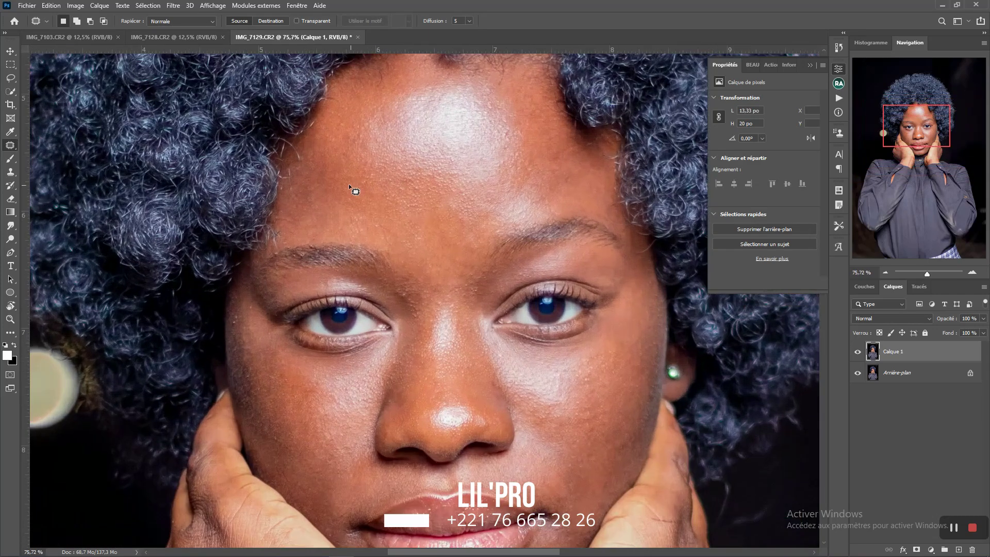
scroll(418, 190, up, 1)
scroll(417, 190, down, 2)
scroll(422, 176, down, 1)
scroll(426, 178, down, 2)
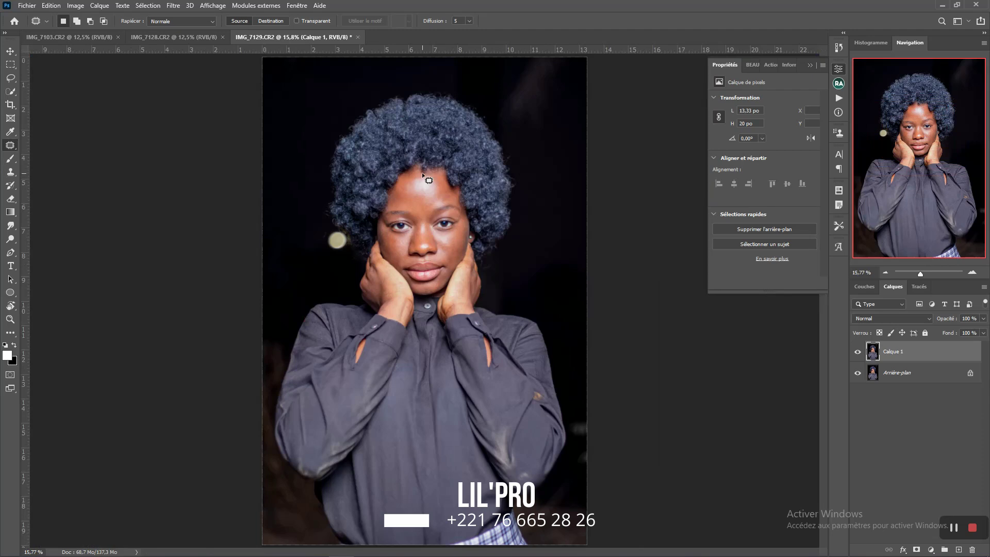
scroll(422, 173, up, 1)
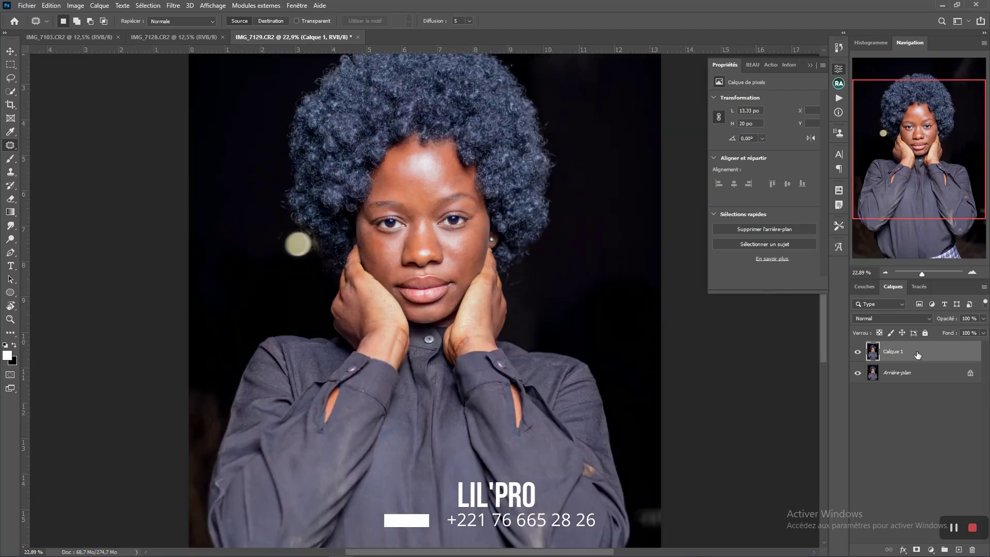
scroll(435, 226, up, 2)
click(857, 352)
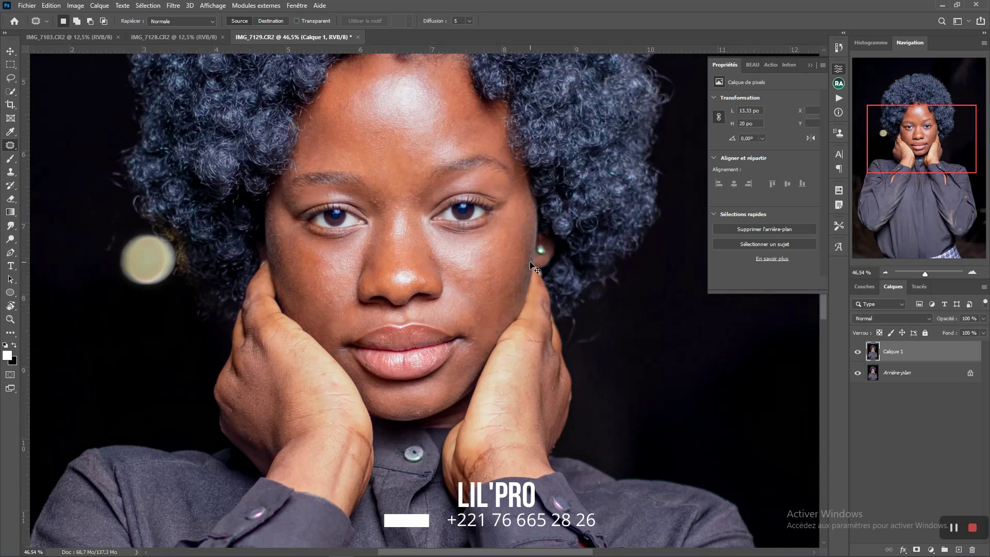
scroll(531, 265, down, 3)
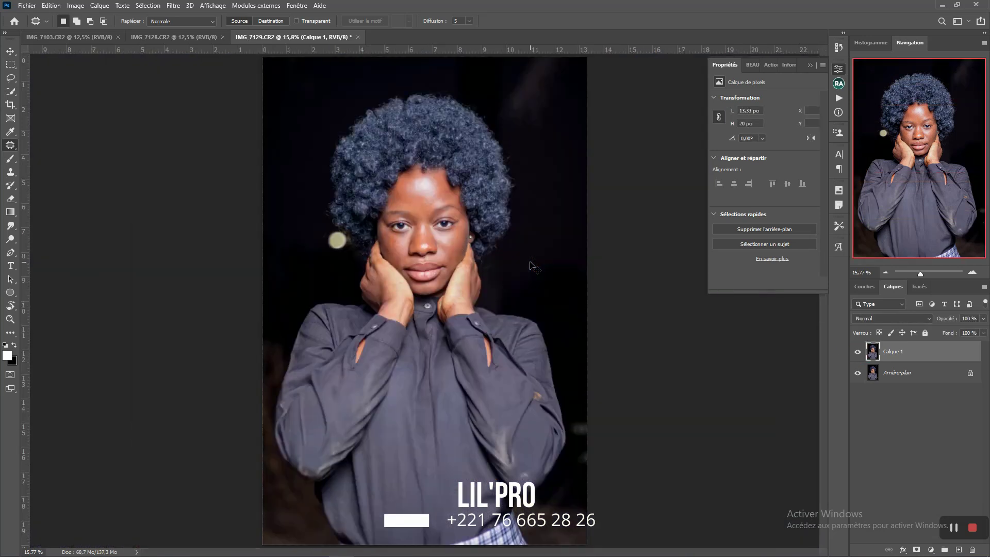
Step: Run the frequency separation action (F2) and hide the Haut FS texture layer
key(F2)
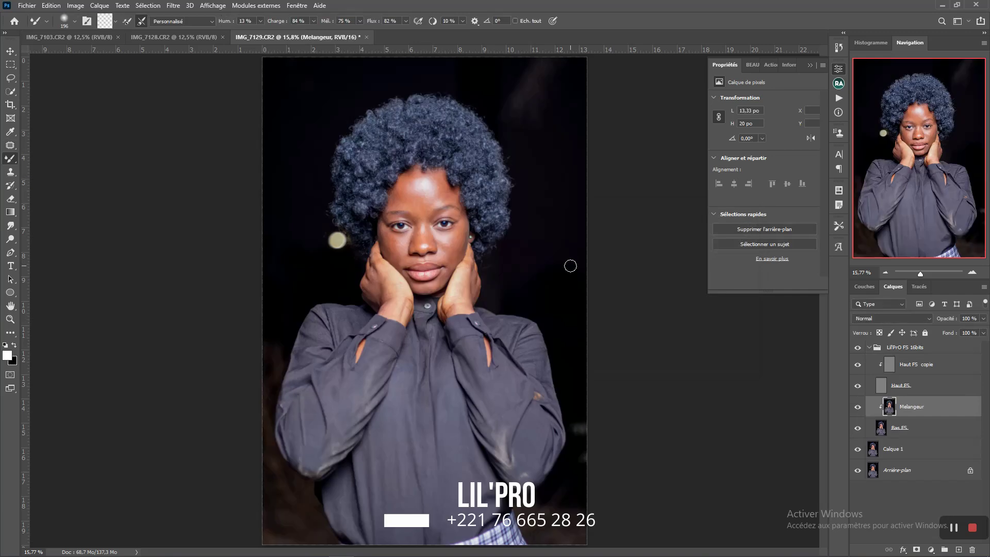
scroll(402, 190, up, 3)
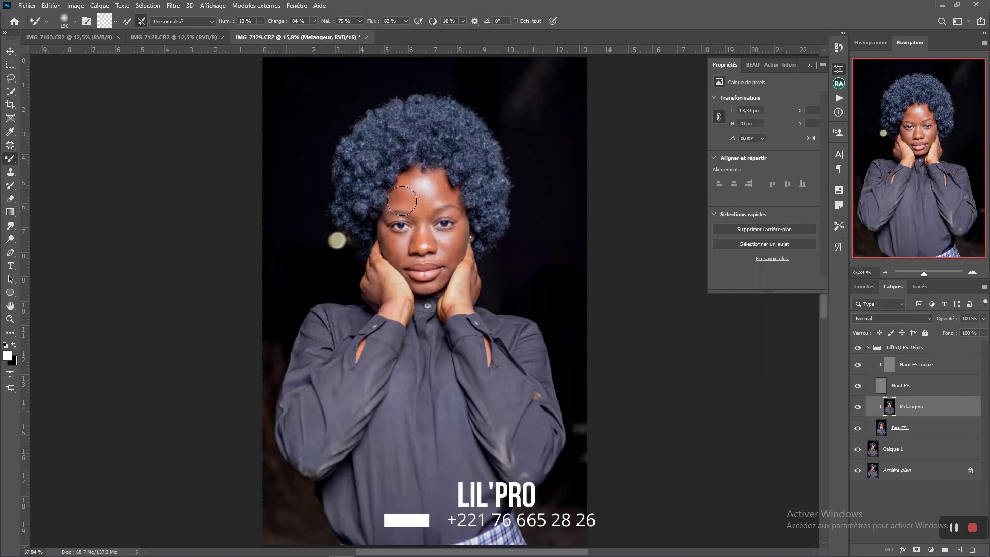
scroll(440, 206, up, 2)
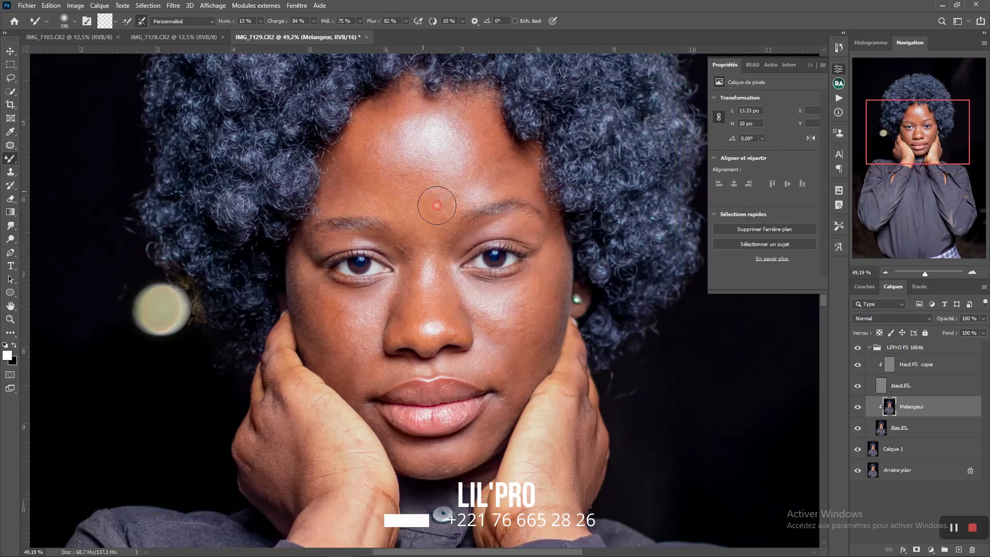
scroll(421, 240, down, 2)
scroll(421, 240, up, 1)
scroll(420, 222, down, 1)
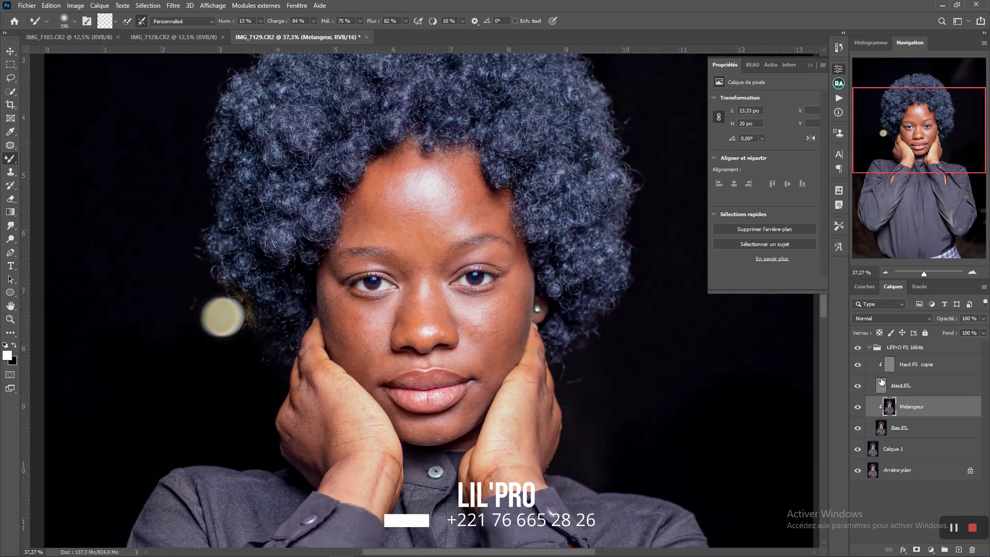
click(859, 386)
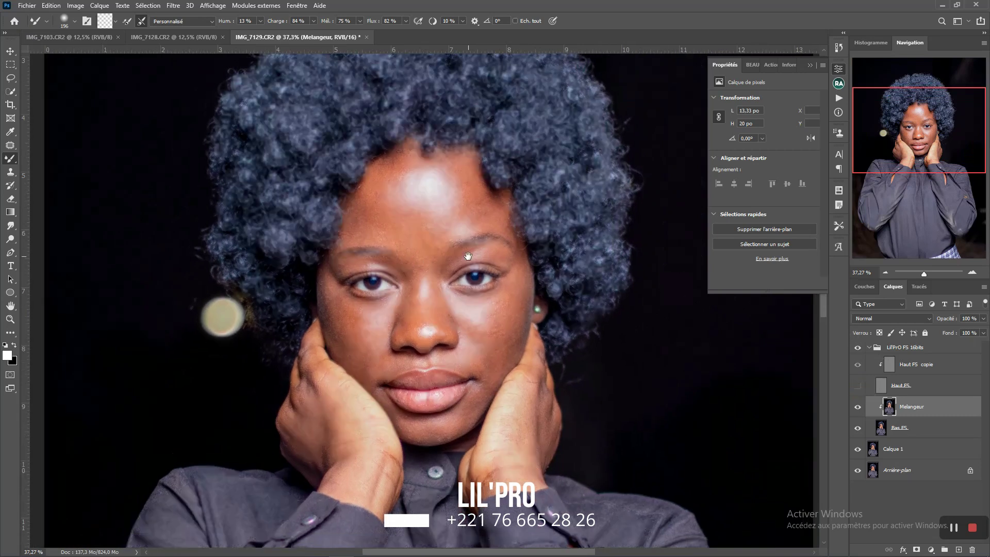
scroll(440, 251, up, 1)
scroll(453, 259, up, 1)
scroll(445, 237, up, 1)
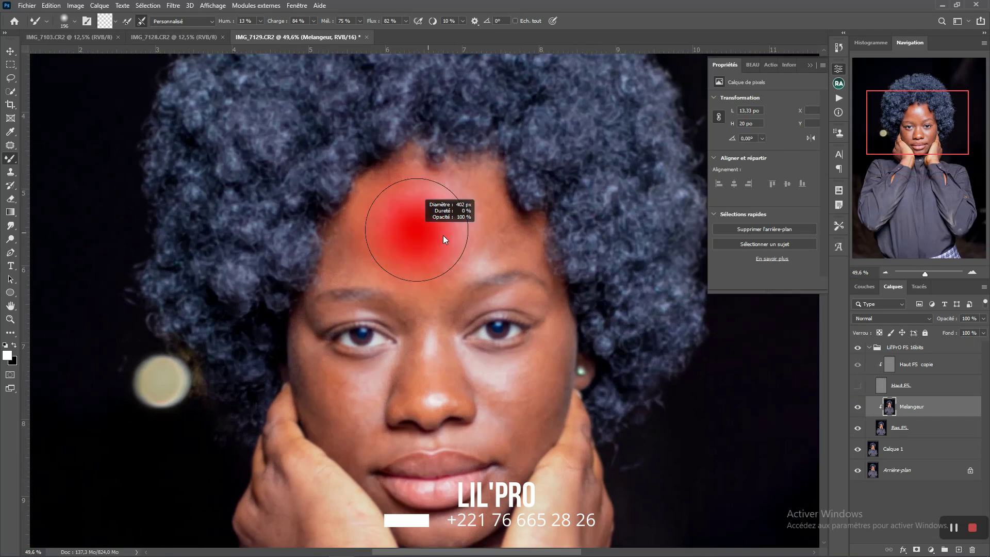
scroll(443, 235, down, 1)
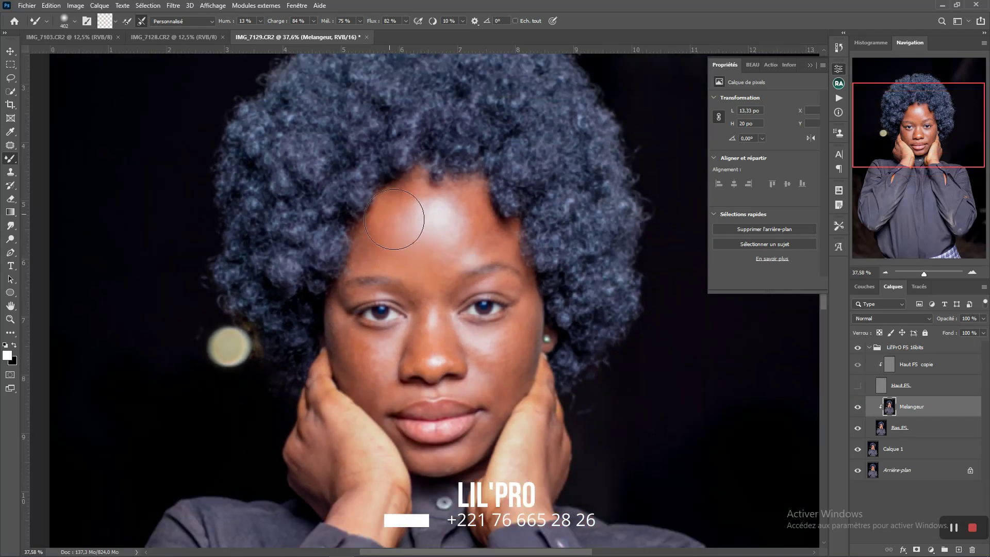
Step: Blend the forehead tones with the Mixer Brush, shrinking the brush from 402 to 269 px
drag(434, 201, 480, 221)
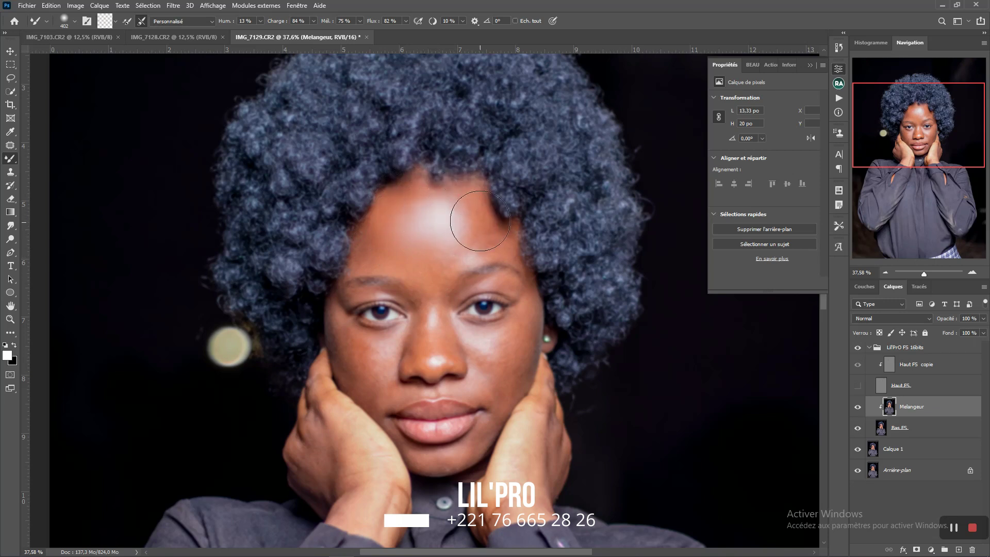
click(438, 267)
drag(438, 266, 406, 214)
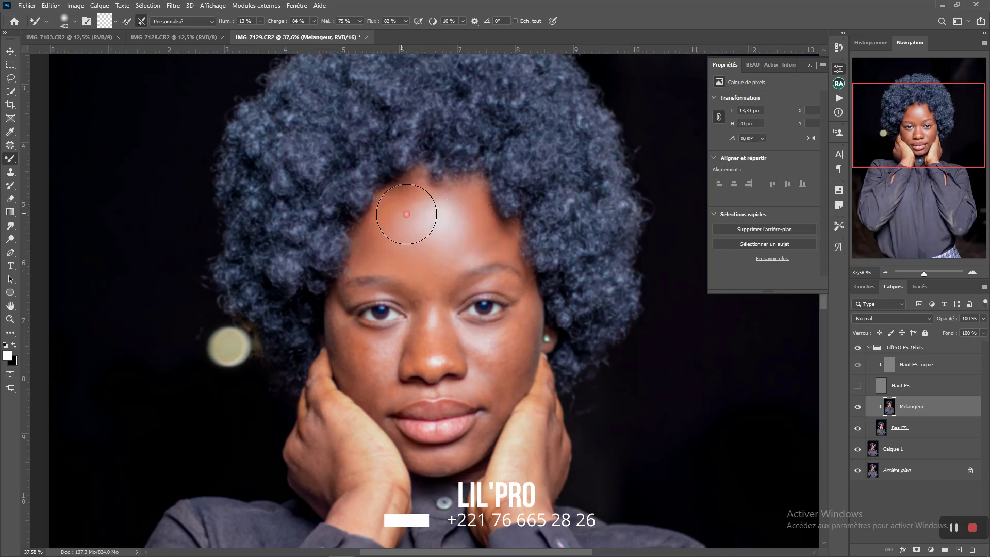
mouse_move(409, 203)
mouse_down()
mouse_move(464, 214)
mouse_move(380, 255)
mouse_up()
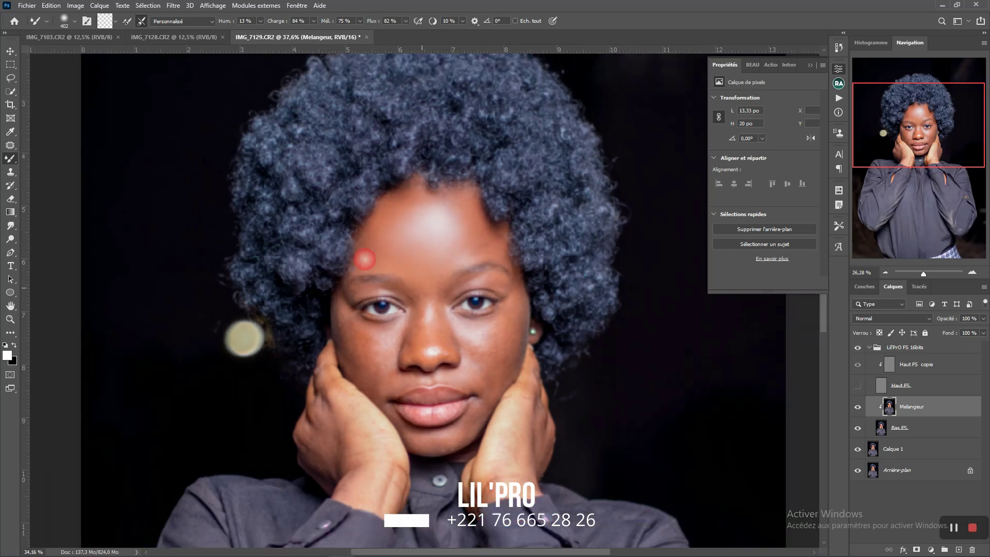
scroll(385, 223, down, 3)
alt+right_click(402, 181)
drag(403, 180, 408, 197)
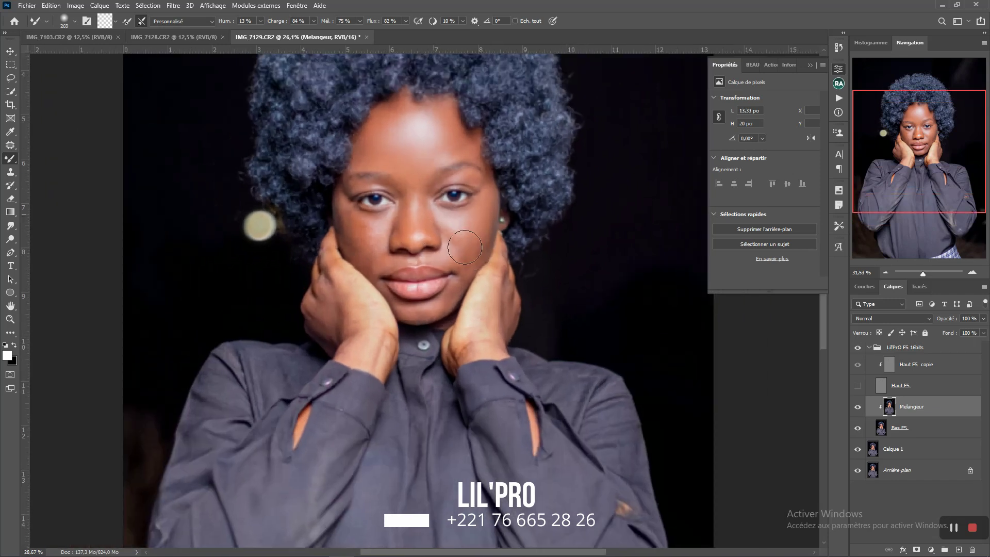
scroll(477, 230, up, 2)
Step: Rotate the view upside down and set the Mixer Brush to 164 px
key(r)
mouse_move(477, 231)
mouse_down()
mouse_move(524, 354)
mouse_move(449, 330)
mouse_up()
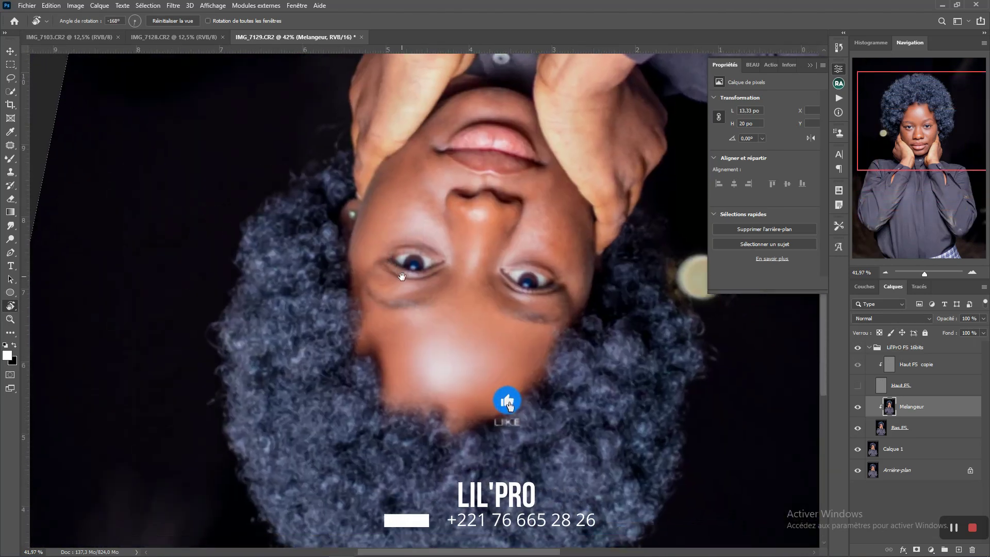
key(b)
scroll(396, 233, up, 2)
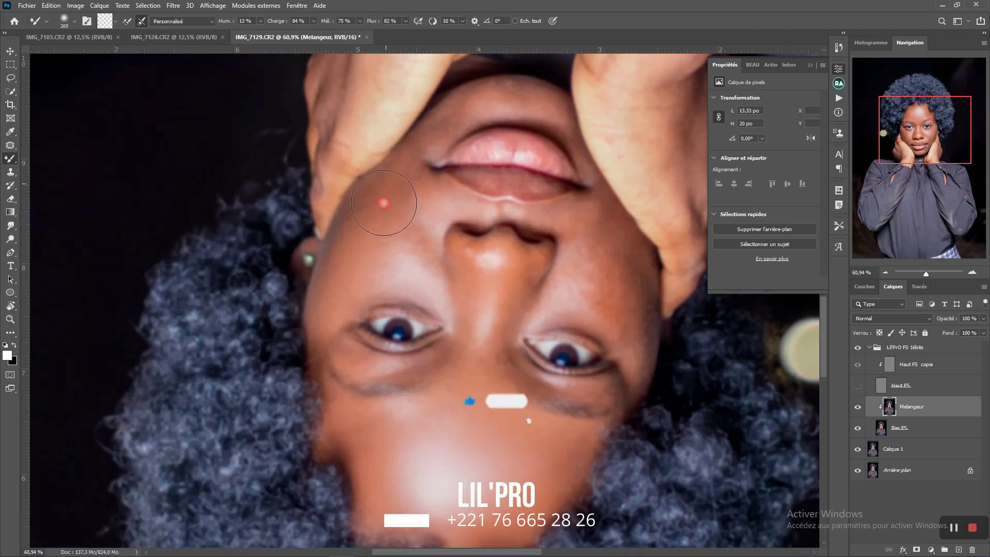
drag(394, 205, 402, 168)
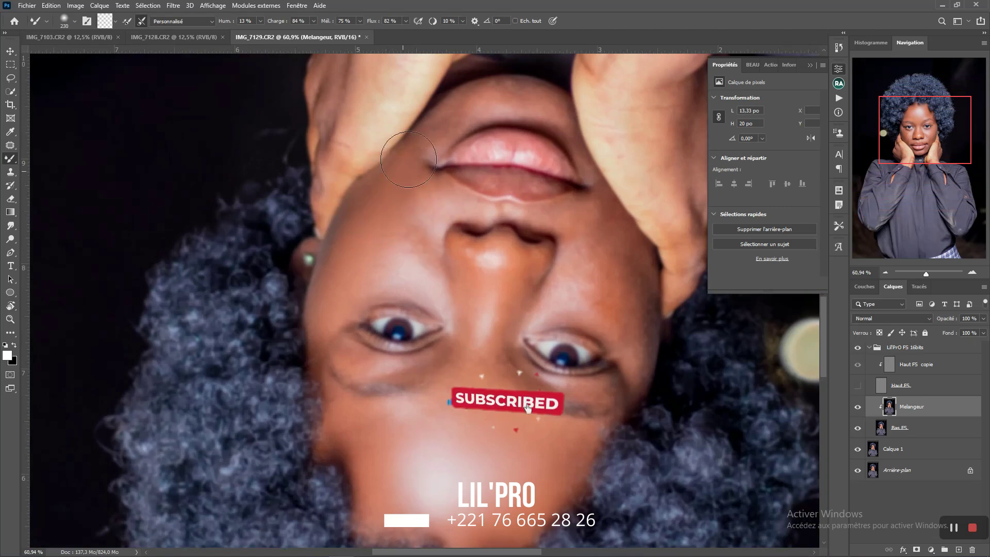
drag(433, 107, 413, 158)
drag(428, 198, 415, 189)
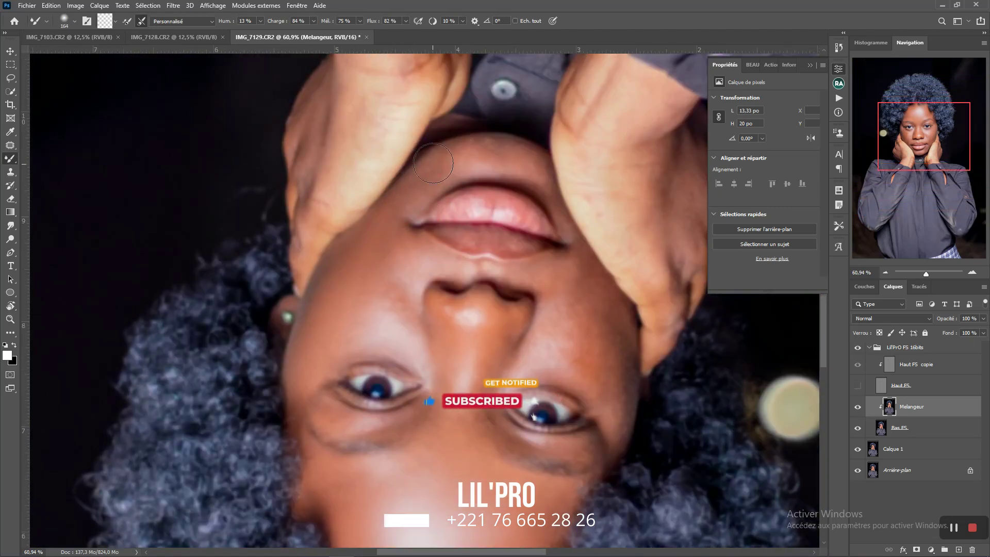
drag(493, 139, 490, 83)
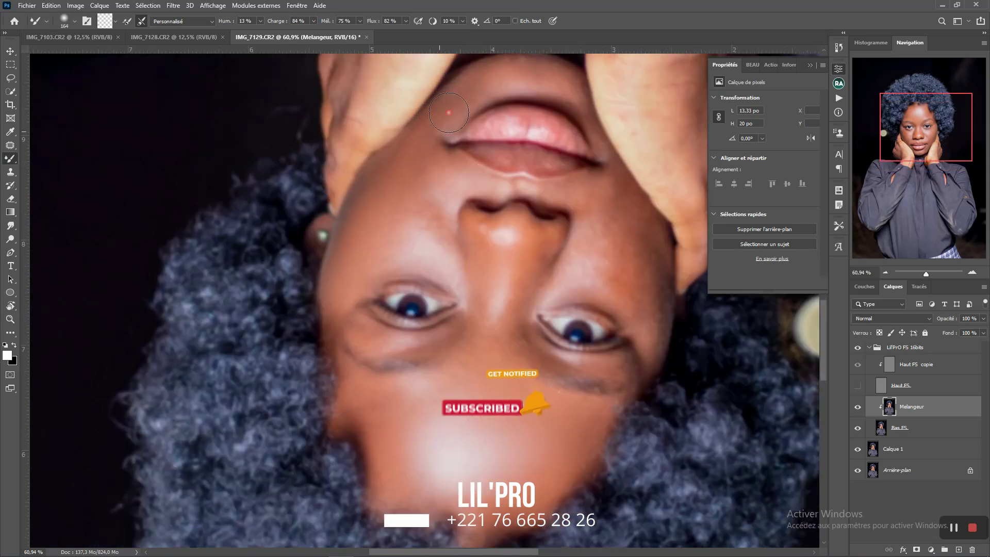
alt+scroll(423, 129, down, 1)
Step: Blend the cheek skin beside the nose, next to the eye and near the earring
click(448, 172)
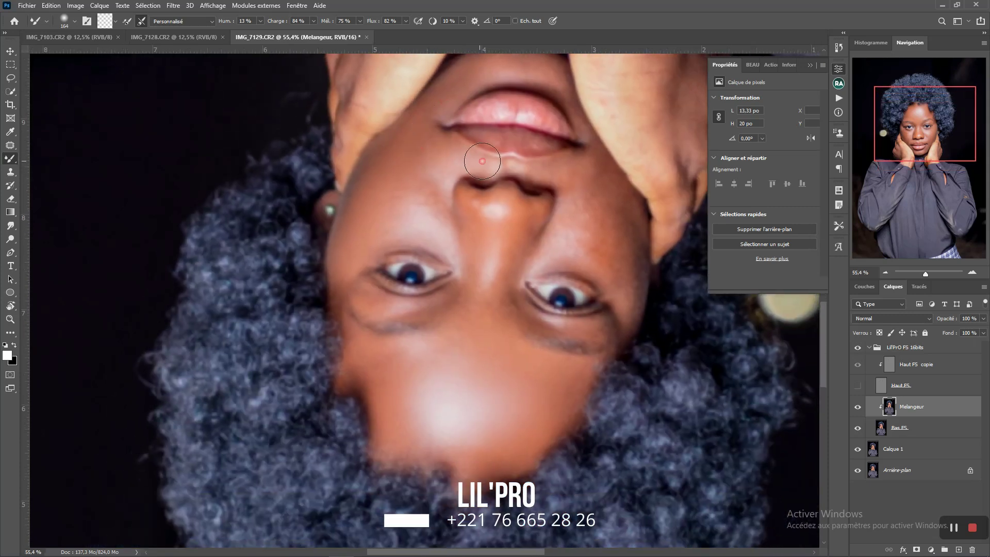
drag(437, 165, 444, 225)
drag(381, 237, 435, 247)
mouse_move(408, 155)
mouse_down()
mouse_move(436, 201)
mouse_move(420, 148)
mouse_up()
drag(355, 209, 375, 170)
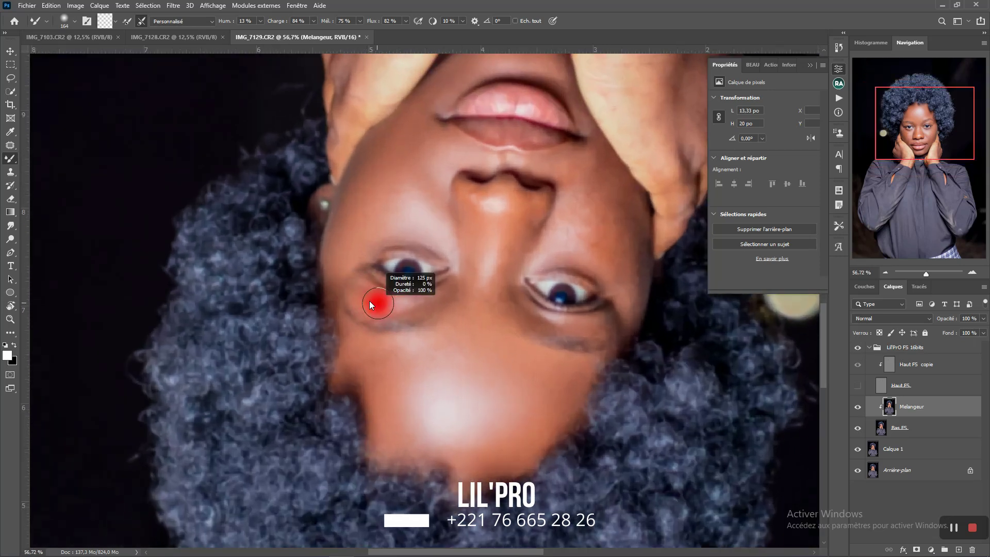
Step: Bring the other cheek into view, adjusting the brush between 108 and 219 px
drag(376, 299, 362, 291)
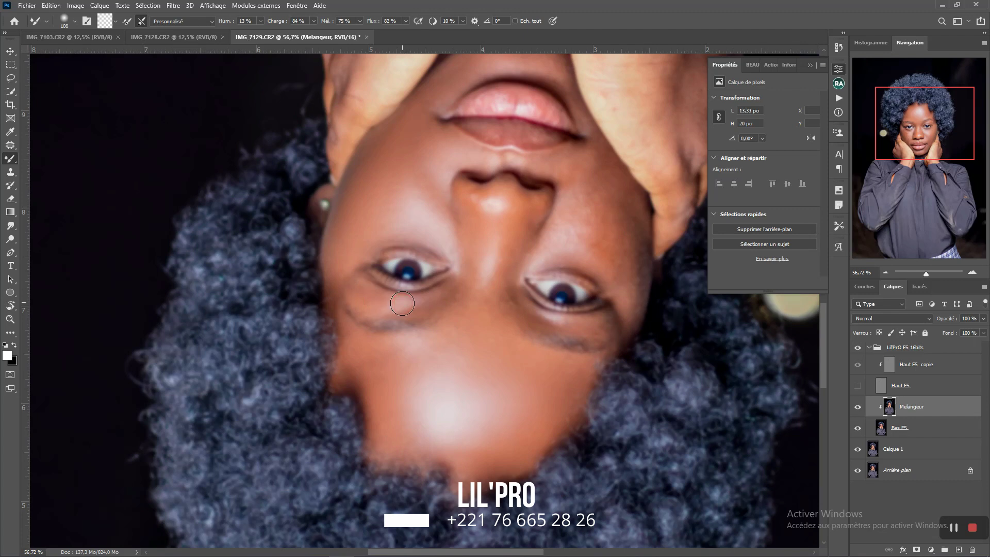
scroll(458, 287, down, 2)
drag(497, 292, 415, 277)
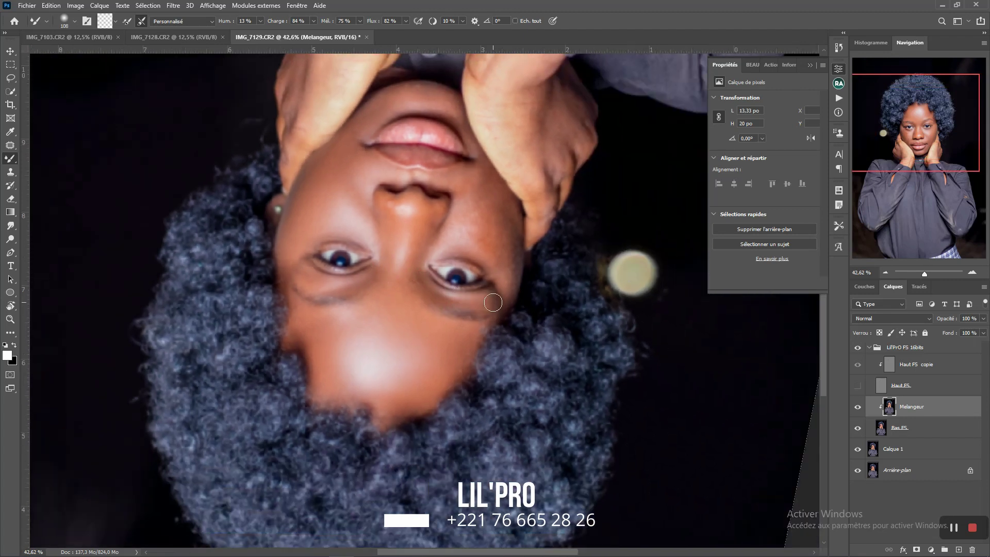
drag(493, 302, 442, 288)
drag(403, 211, 418, 211)
scroll(384, 234, up, 1)
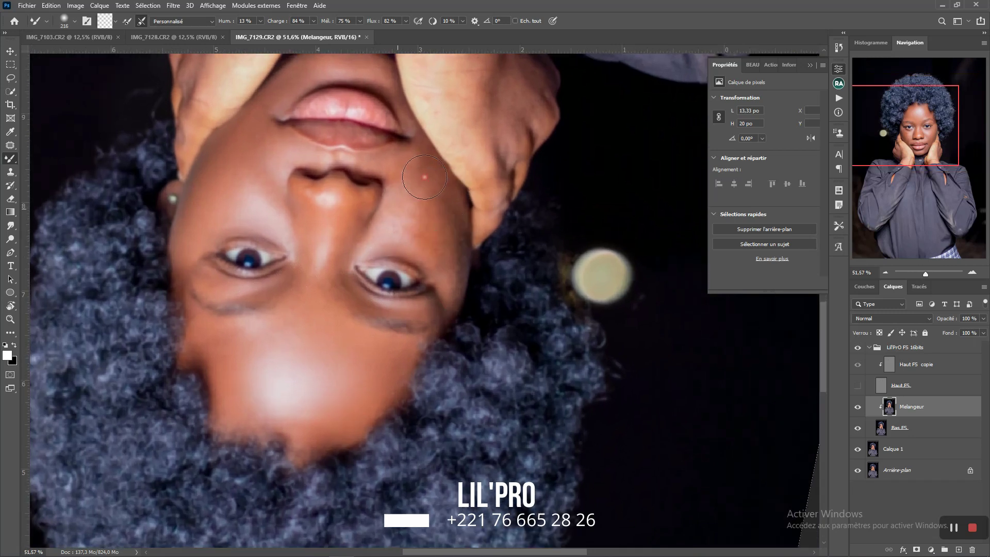
drag(442, 299, 427, 270)
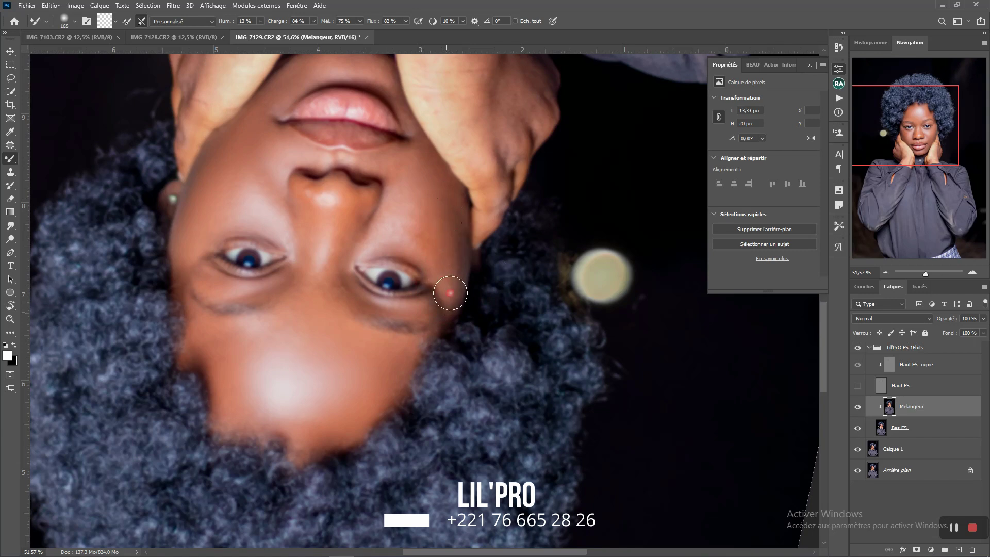
drag(409, 177, 423, 177)
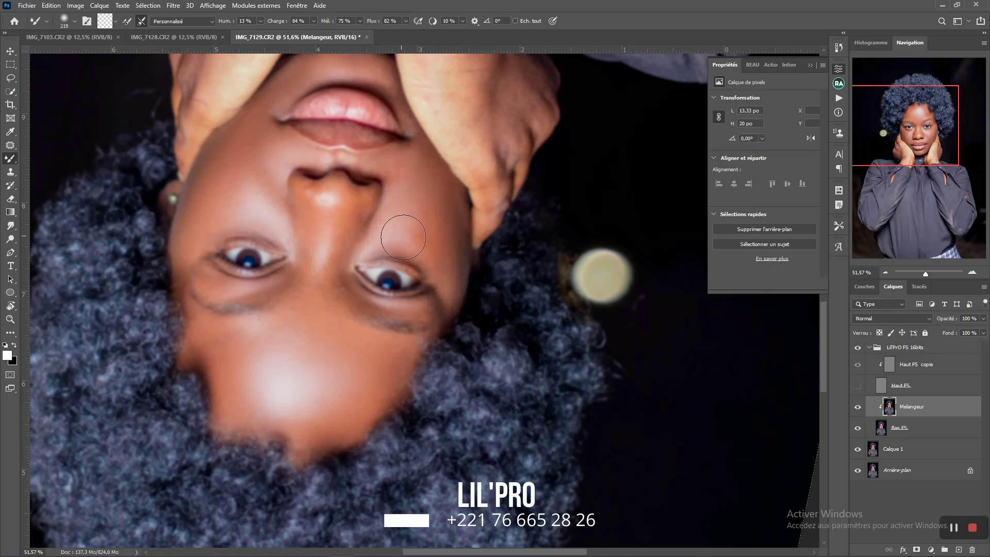
scroll(431, 257, down, 3)
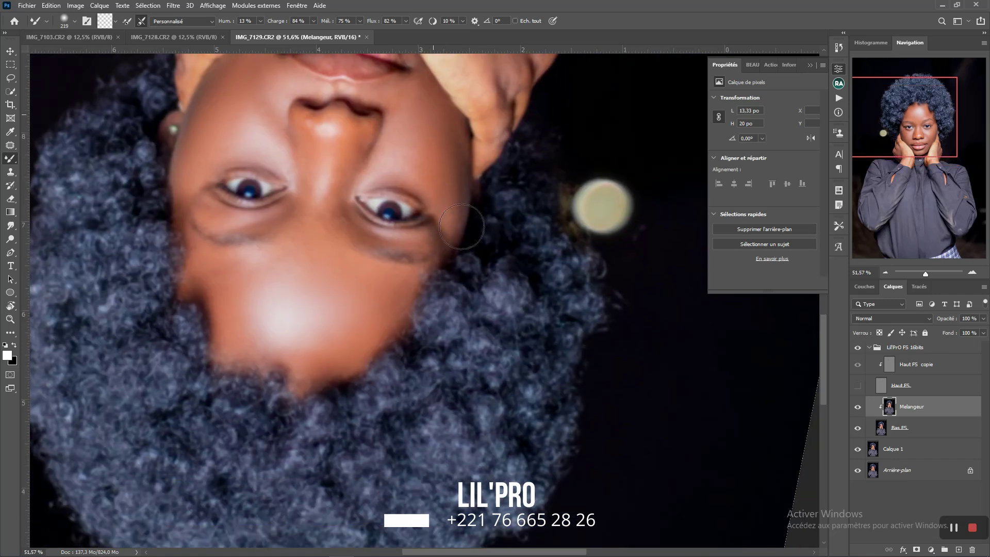
scroll(430, 227, down, 2)
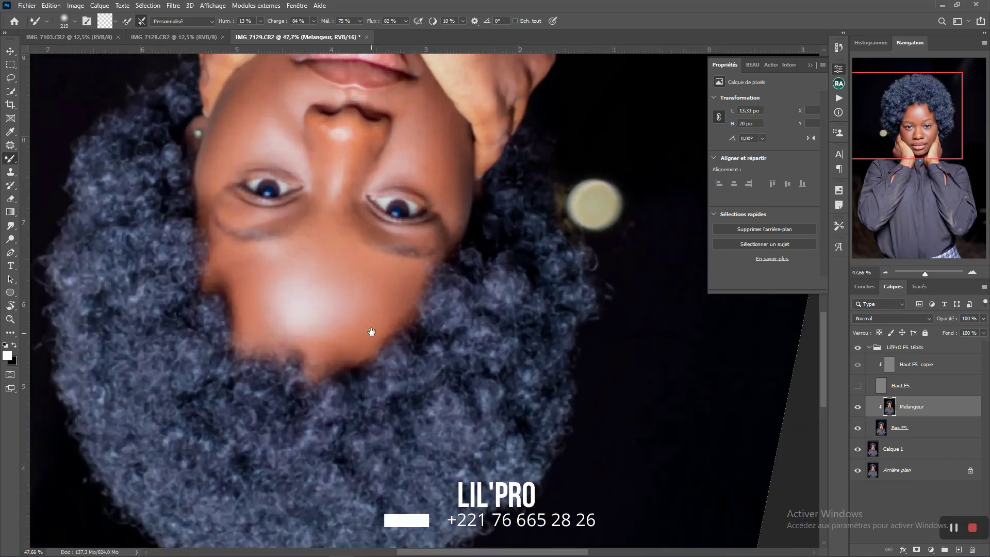
Step: Bring the chin and mouth area into view and set the brush to 102 px
drag(372, 331, 422, 267)
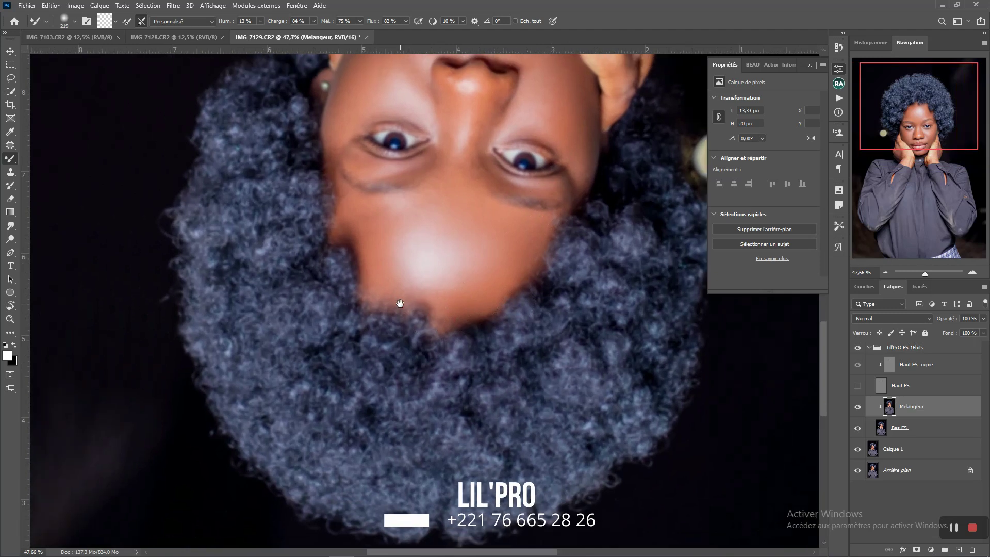
mouse_move(351, 295)
mouse_down()
mouse_move(380, 283)
mouse_move(362, 282)
mouse_up()
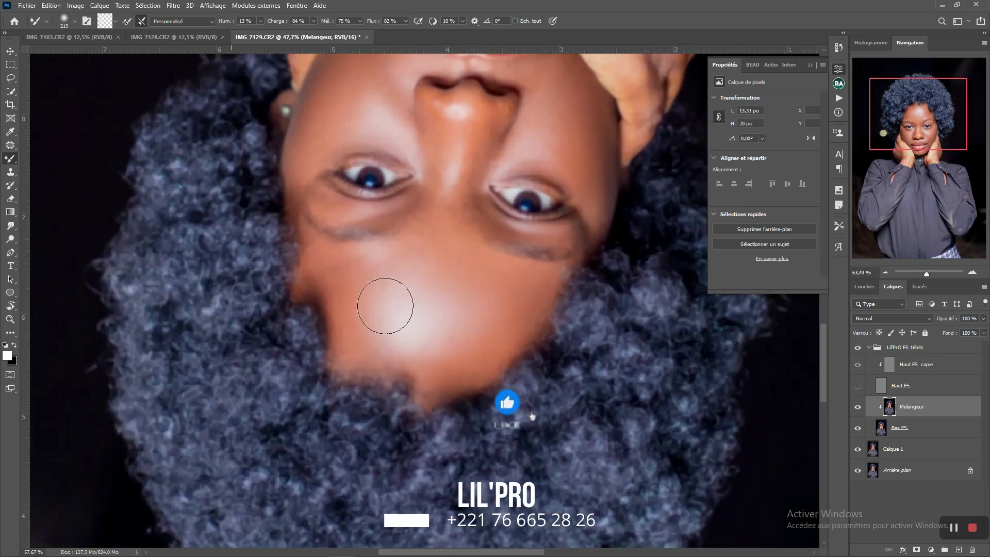
scroll(364, 281, down, 2)
scroll(342, 261, up, 2)
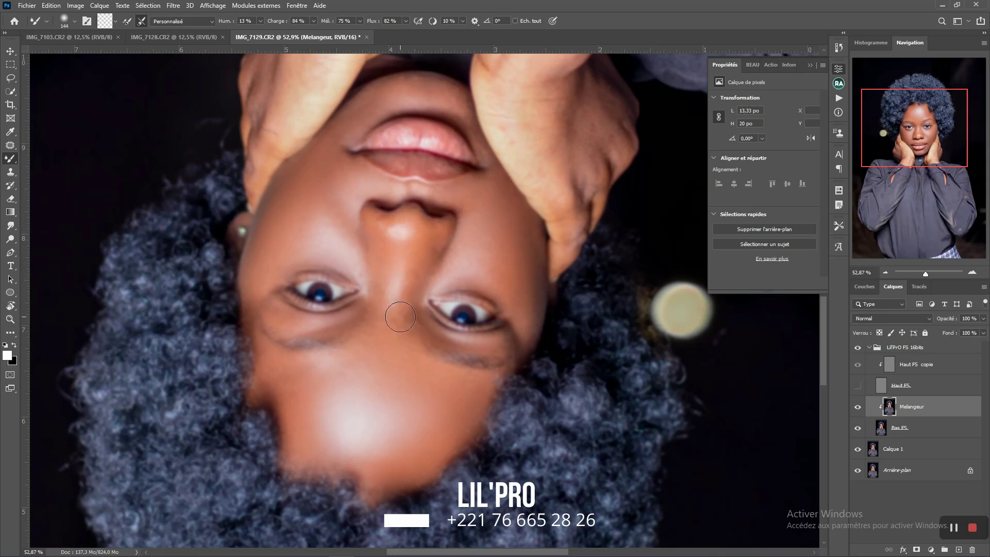
scroll(428, 275, down, 1)
scroll(392, 247, up, 3)
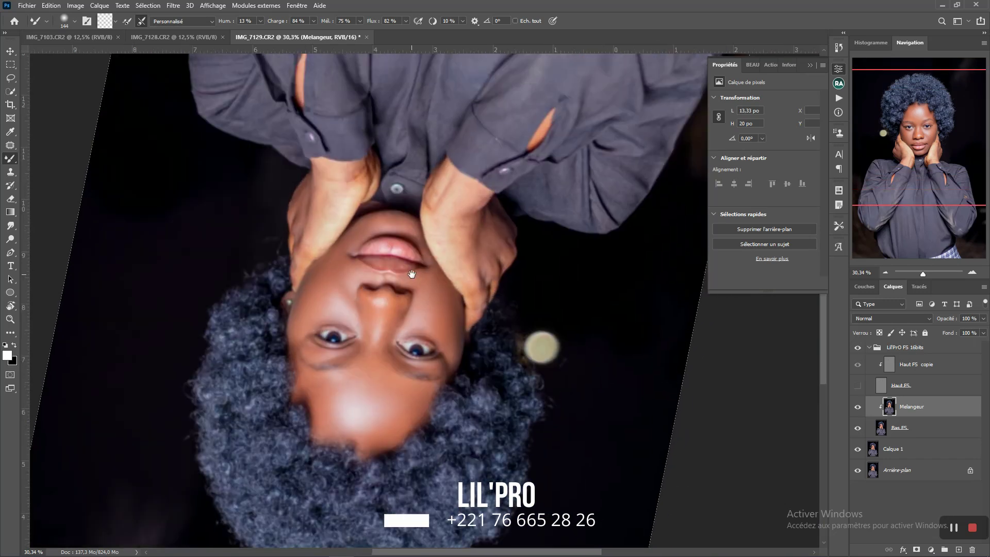
alt+right_click(354, 216)
drag(364, 210, 407, 198)
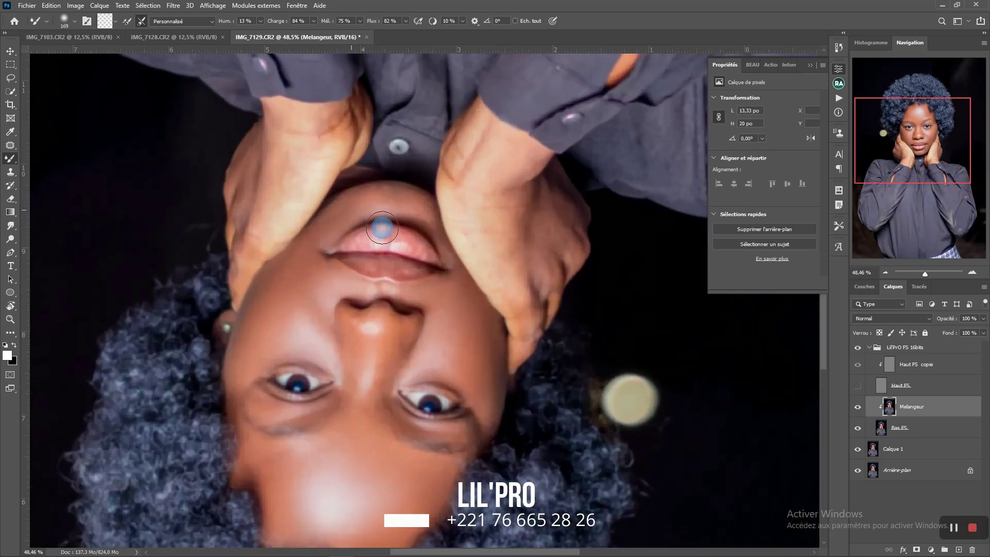
mouse_move(490, 268)
mouse_down()
mouse_move(455, 281)
mouse_move(199, 31)
mouse_up()
Step: Return the view upright and enlarge the Mixer Brush to 353
key(r)
click(173, 20)
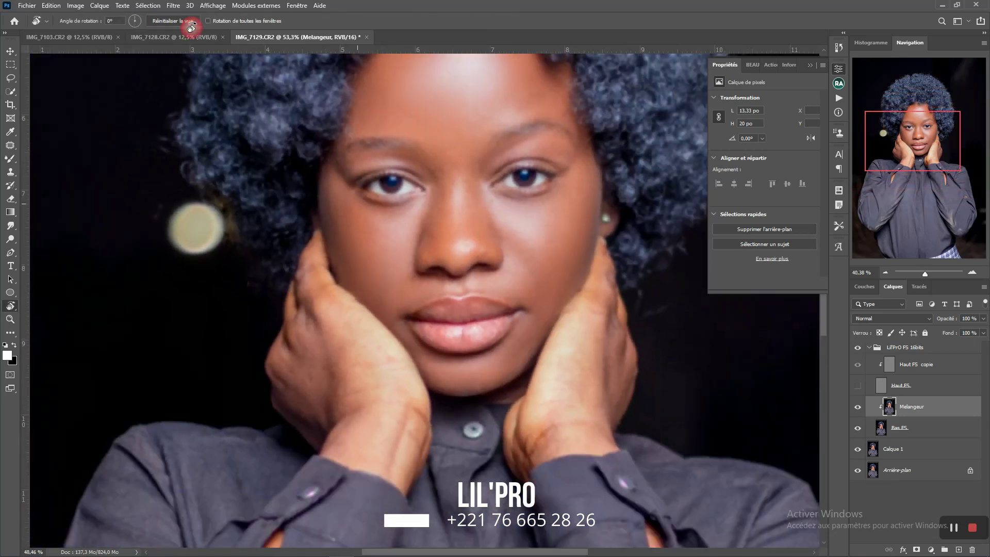
scroll(392, 160, down, 2)
scroll(392, 165, down, 1)
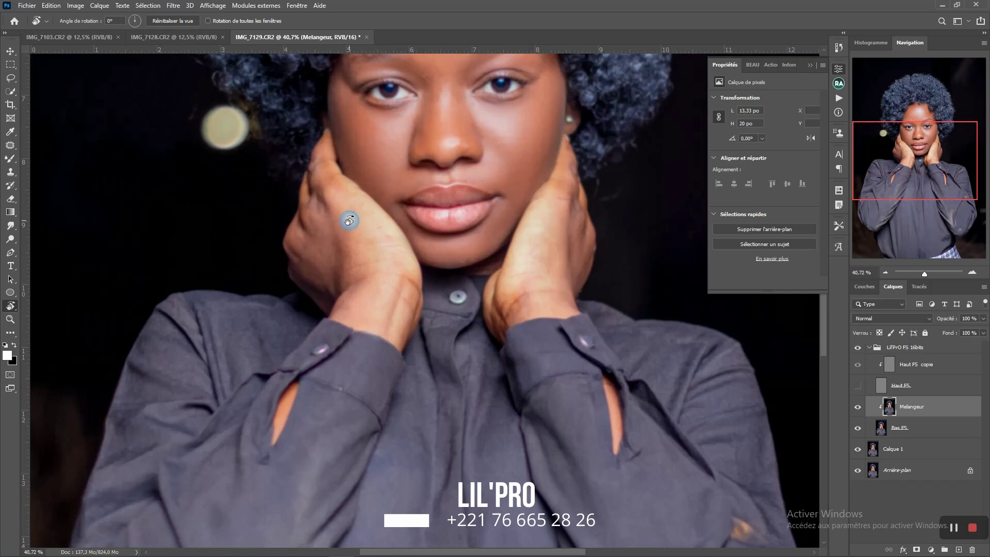
key(b)
drag(322, 229, 361, 229)
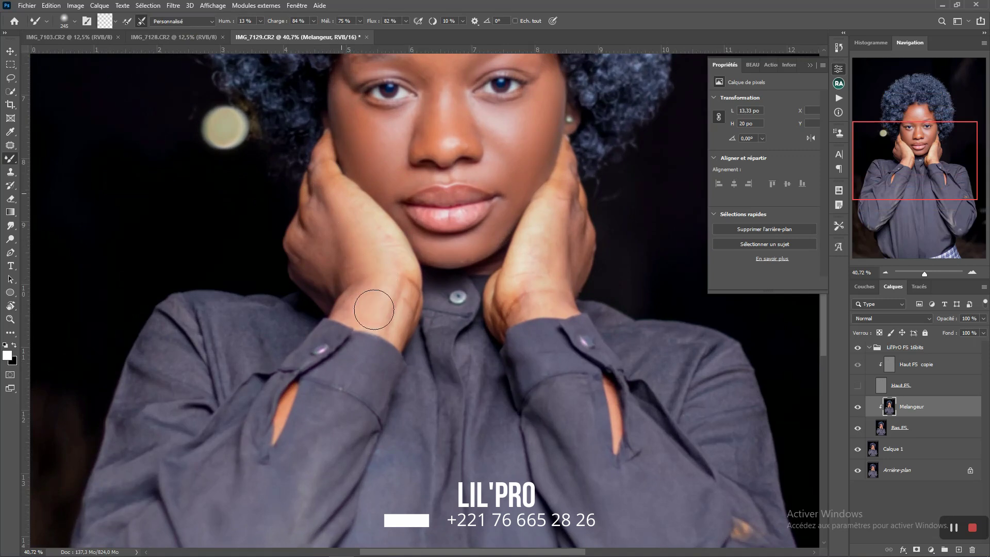
Step: Blend the wrist skin with Mixer Brush strokes to even its tone
drag(397, 280, 398, 325)
mouse_move(341, 301)
mouse_down()
mouse_move(321, 287)
mouse_move(329, 197)
mouse_up()
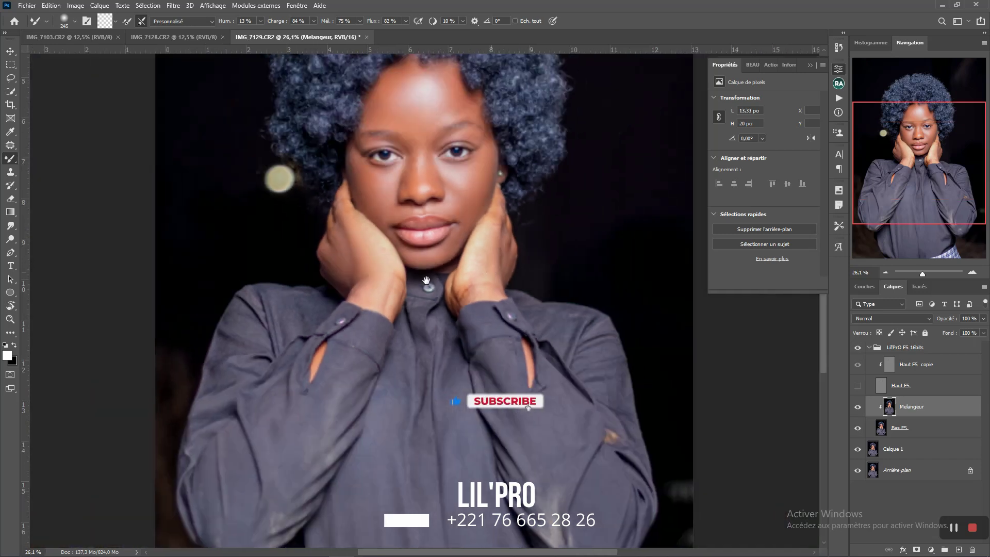
scroll(398, 305, down, 2)
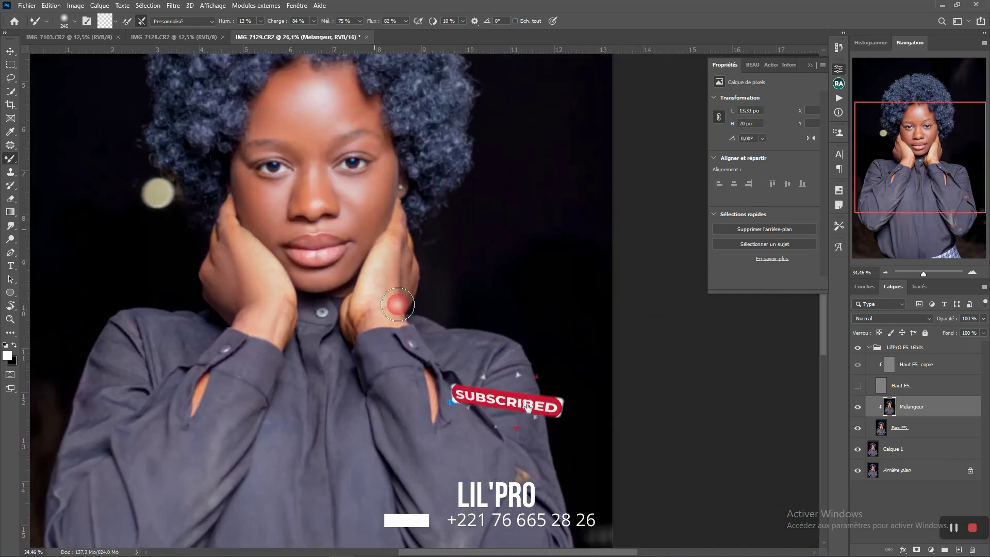
scroll(397, 305, up, 1)
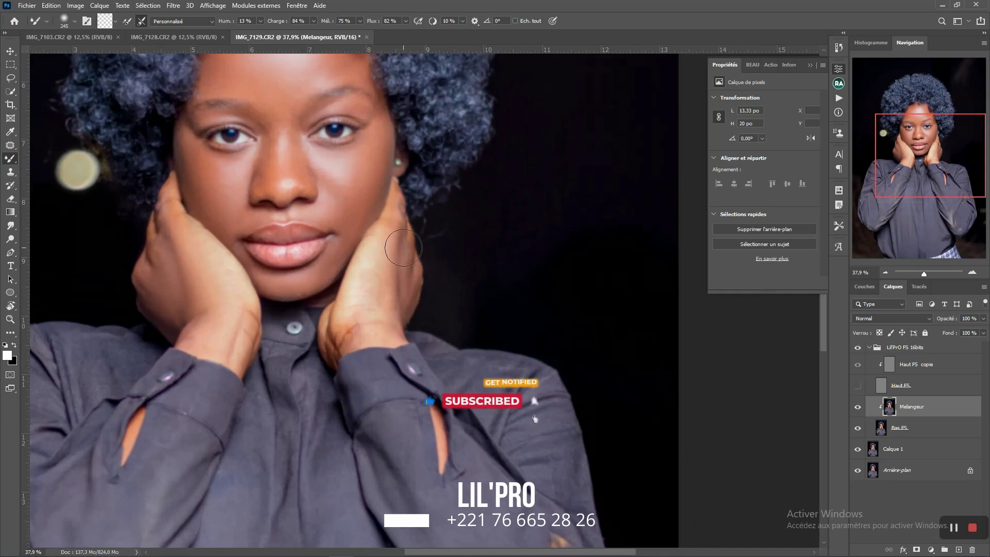
scroll(392, 333, down, 5)
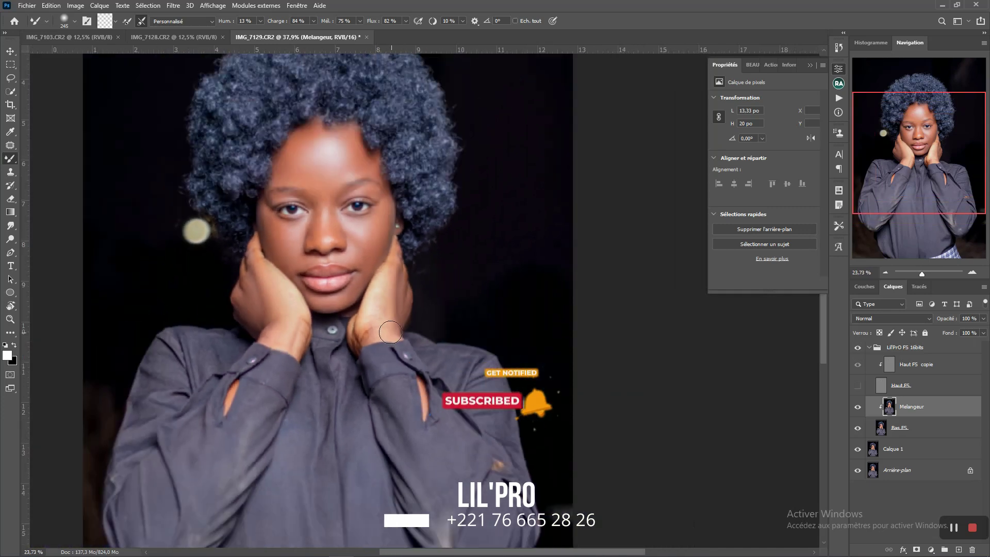
scroll(382, 240, up, 1)
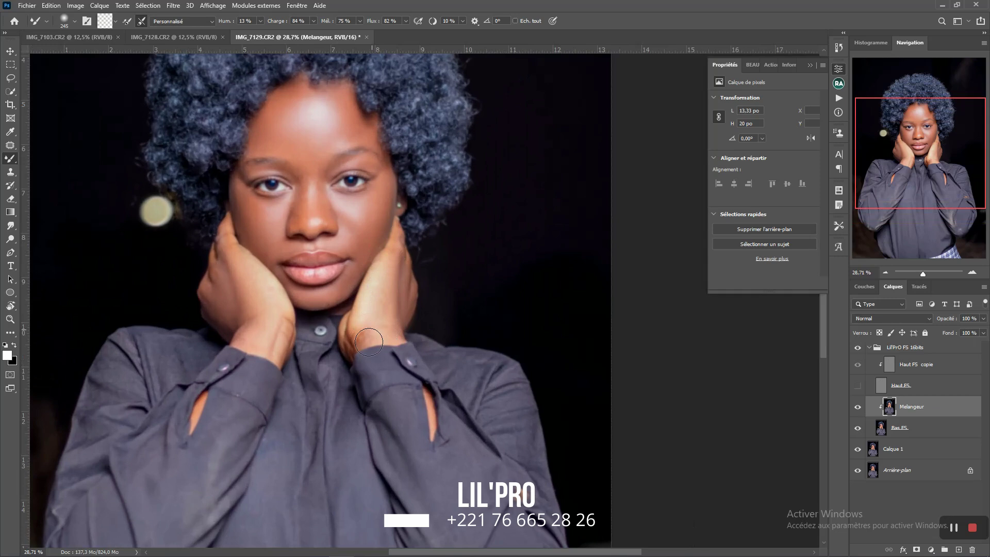
scroll(365, 345, down, 2)
scroll(391, 257, up, 1)
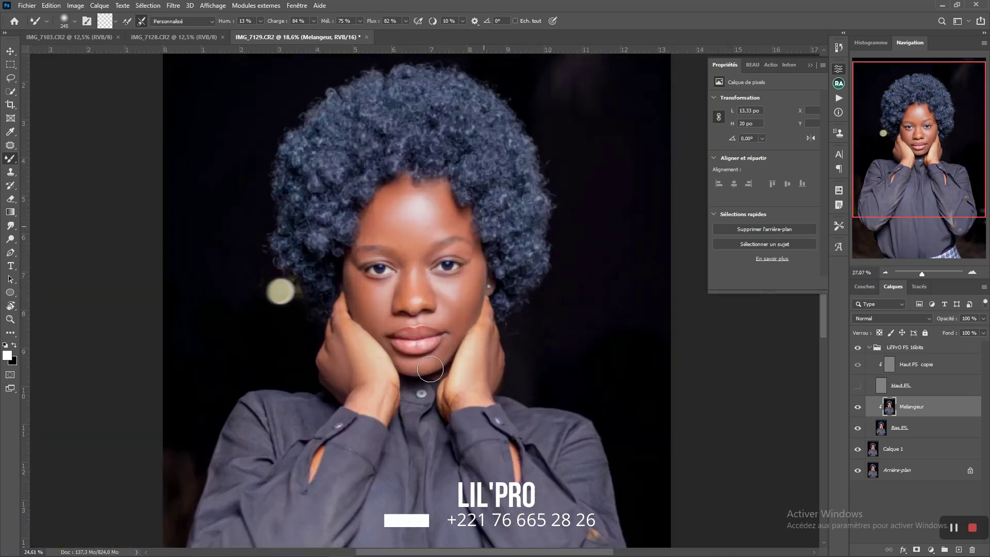
scroll(413, 221, up, 3)
scroll(421, 223, up, 1)
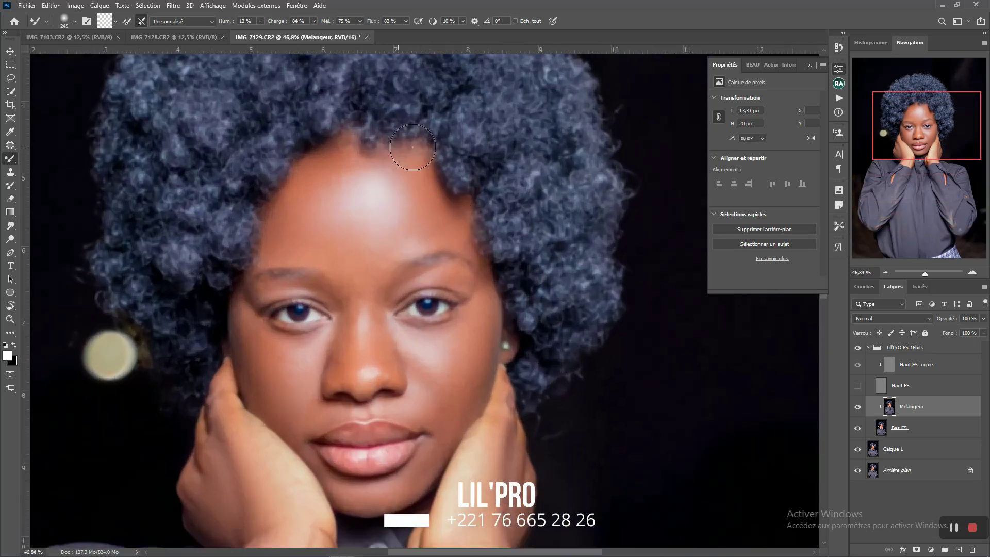
scroll(413, 147, down, 2)
Step: Return to the Mixer Brush and hide the Haut FS layer
key(shift+j)
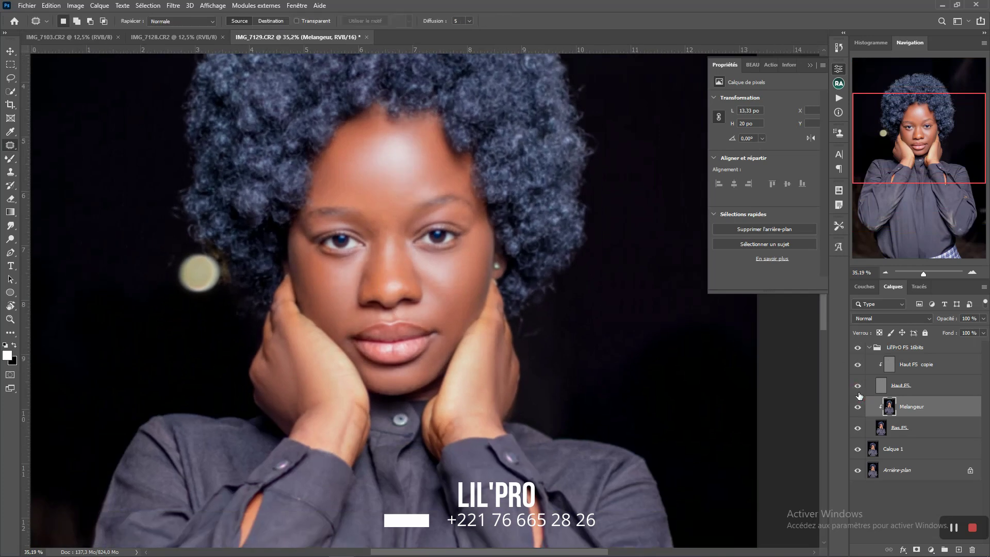
scroll(361, 202, up, 1)
scroll(361, 203, up, 1)
scroll(352, 212, up, 1)
scroll(340, 219, down, 1)
scroll(370, 227, down, 1)
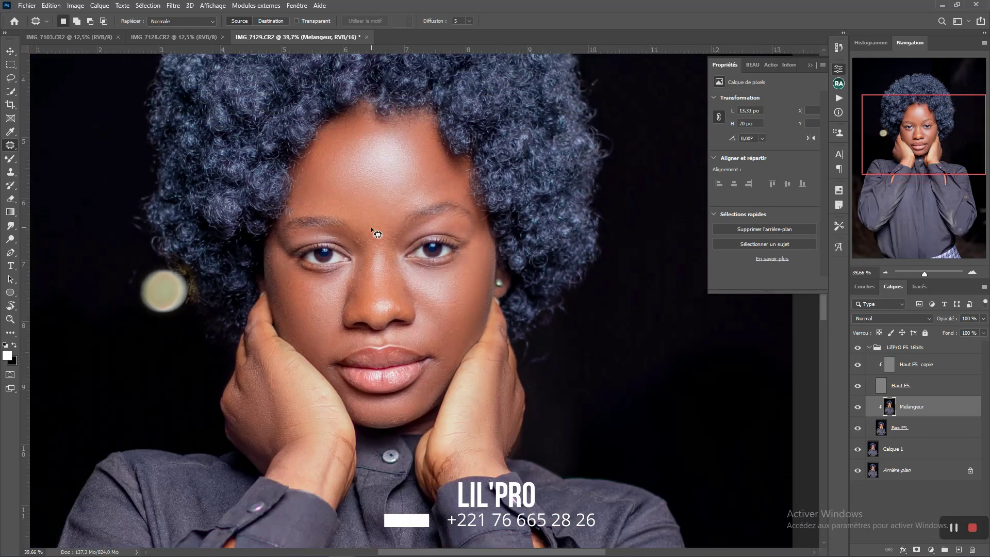
scroll(390, 227, down, 1)
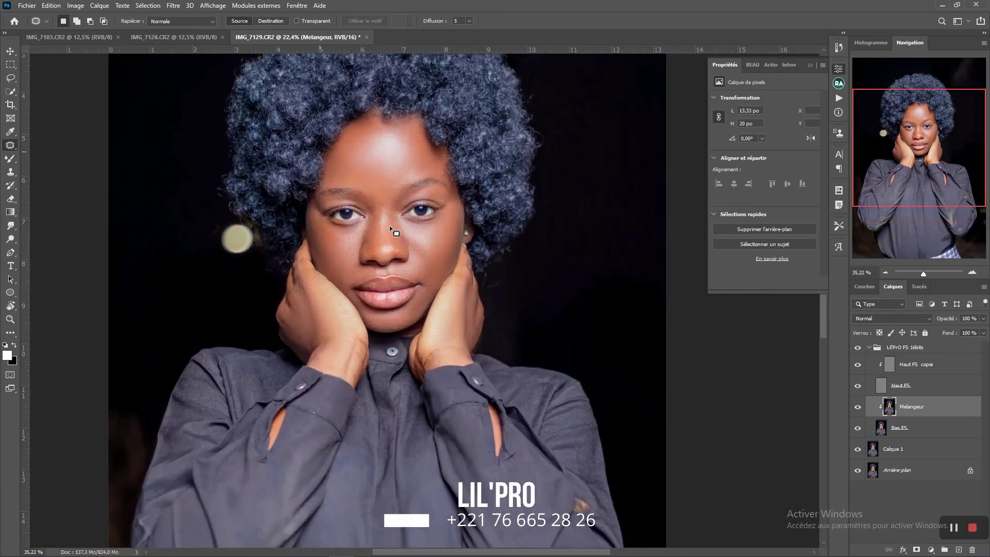
scroll(388, 225, up, 2)
key(b)
click(858, 387)
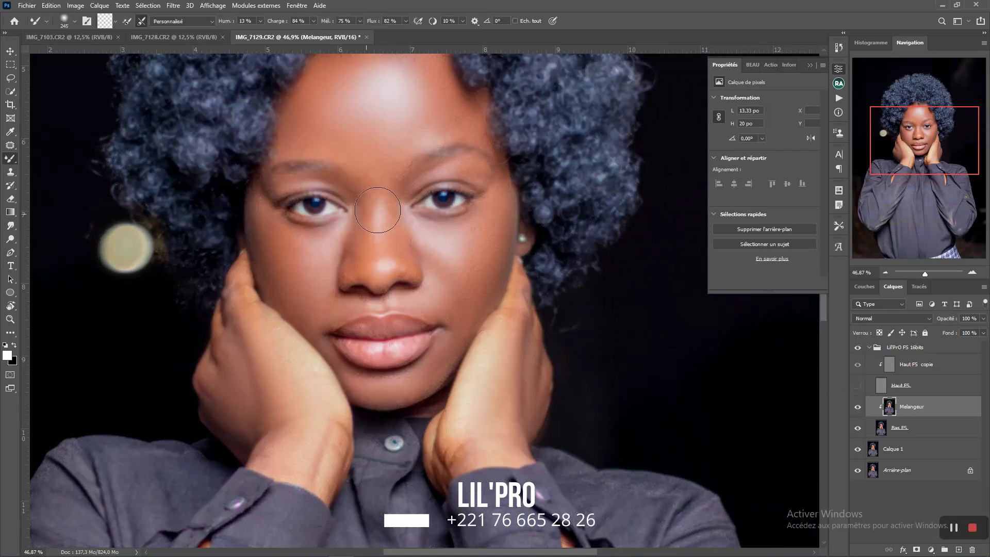
Step: Blend the skin from between the brows down the cheek
drag(473, 233, 472, 303)
scroll(472, 303, down, 1)
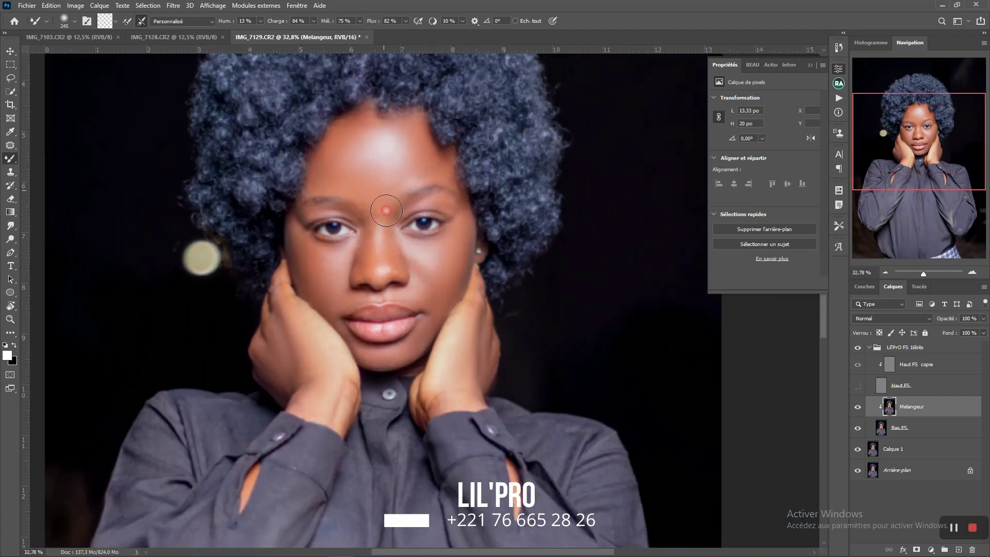
scroll(369, 216, down, 1)
key(j)
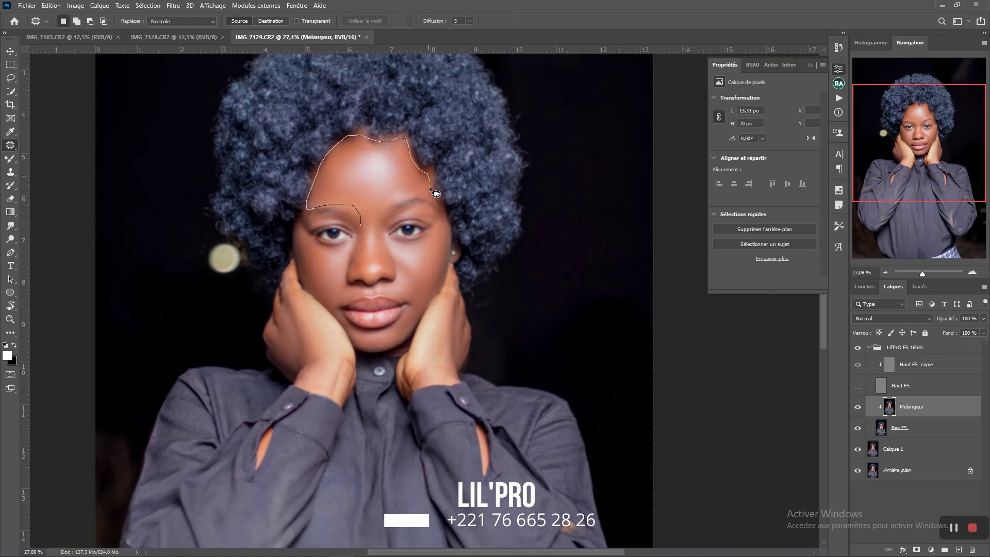
Step: Lasso the forehead, cheek up to the eye, jaw and chin into a selection
mouse_move(365, 283)
mouse_down()
mouse_move(382, 281)
mouse_move(390, 213)
mouse_move(367, 268)
mouse_up()
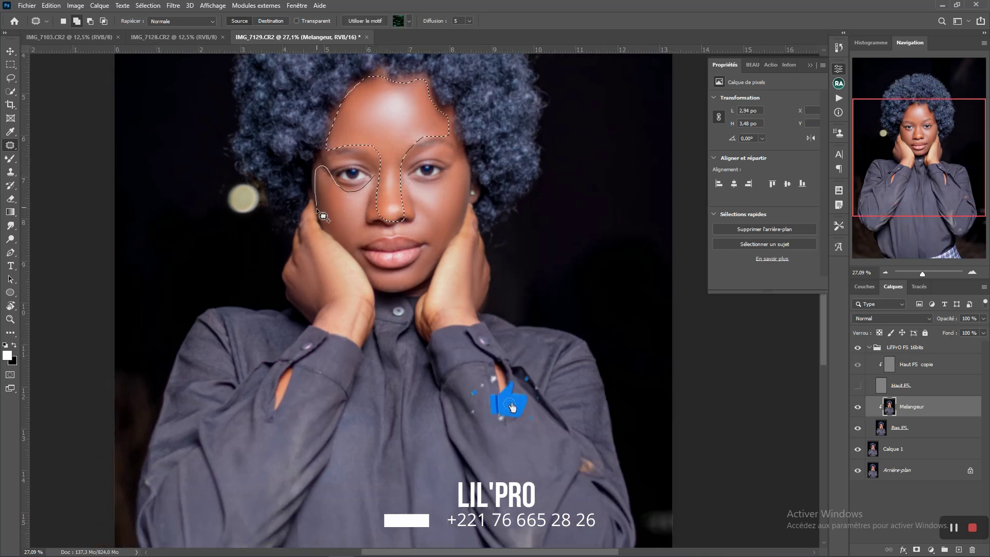
mouse_move(367, 268)
mouse_down()
mouse_move(373, 183)
mouse_move(464, 229)
mouse_move(439, 269)
mouse_up()
drag(398, 294, 418, 266)
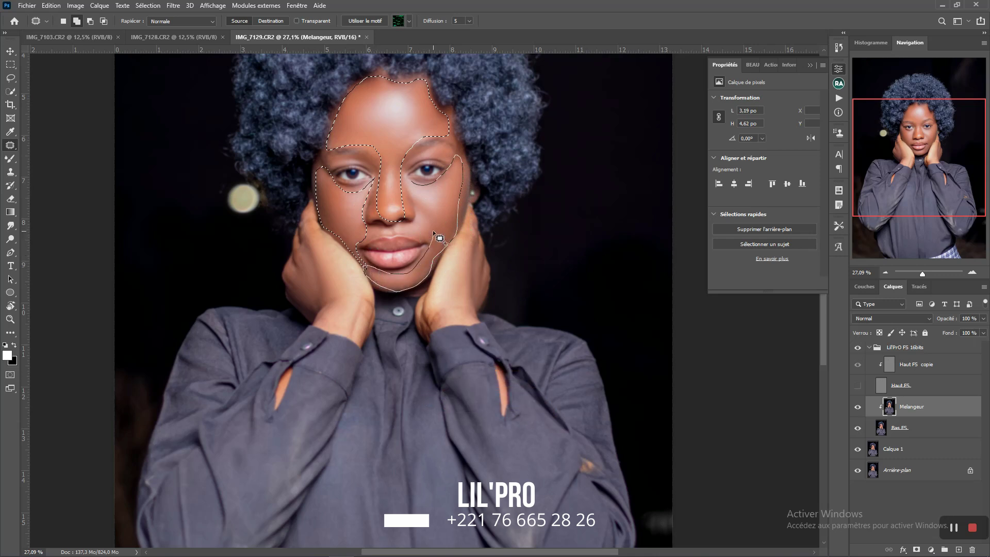
drag(416, 202, 417, 199)
scroll(420, 199, down, 2)
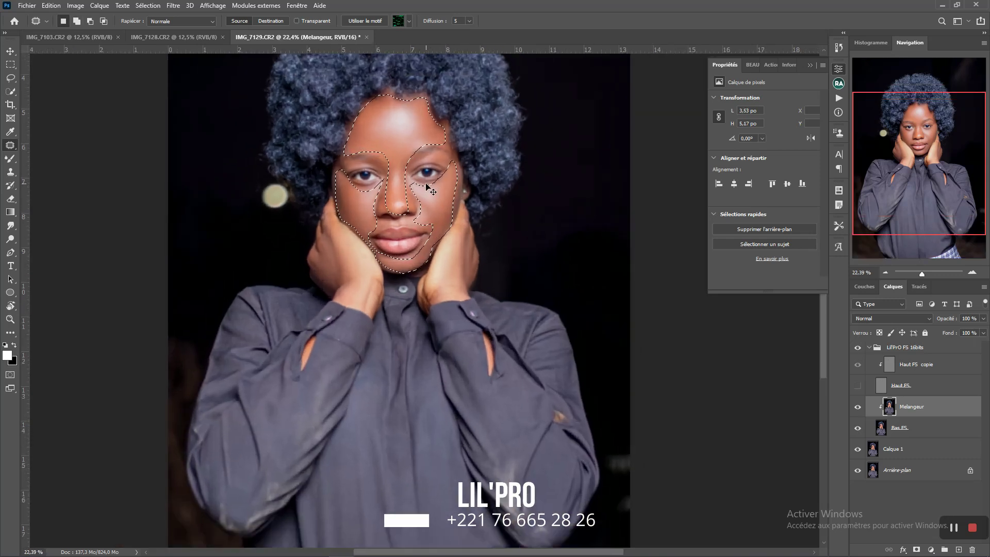
Step: Feather the selection, apply an 8-pixel Gaussian Blur, then deselect
key(shift+F6)
key(Return)
key(ctrl+alt+f)
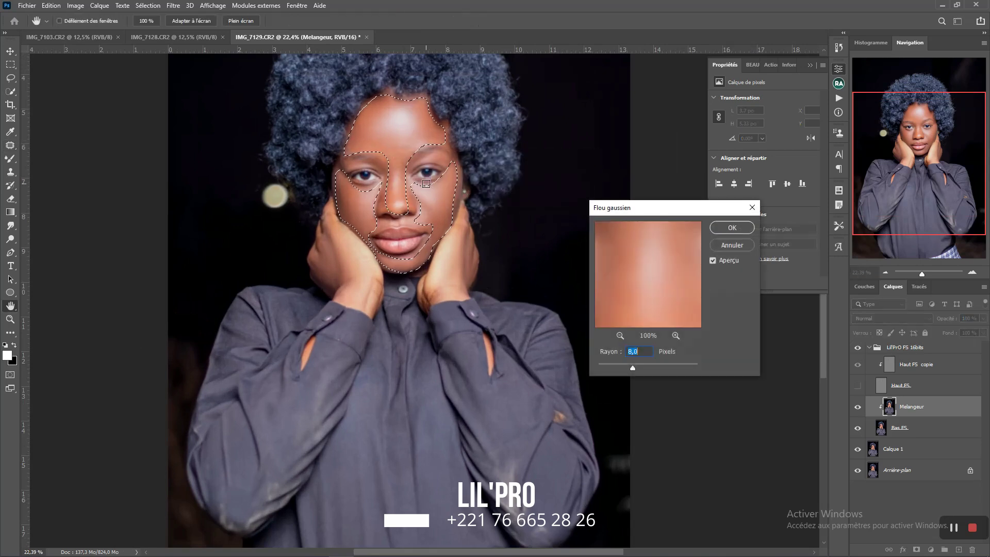
key(Return)
key(ctrl+d)
scroll(432, 192, up, 2)
scroll(433, 194, up, 2)
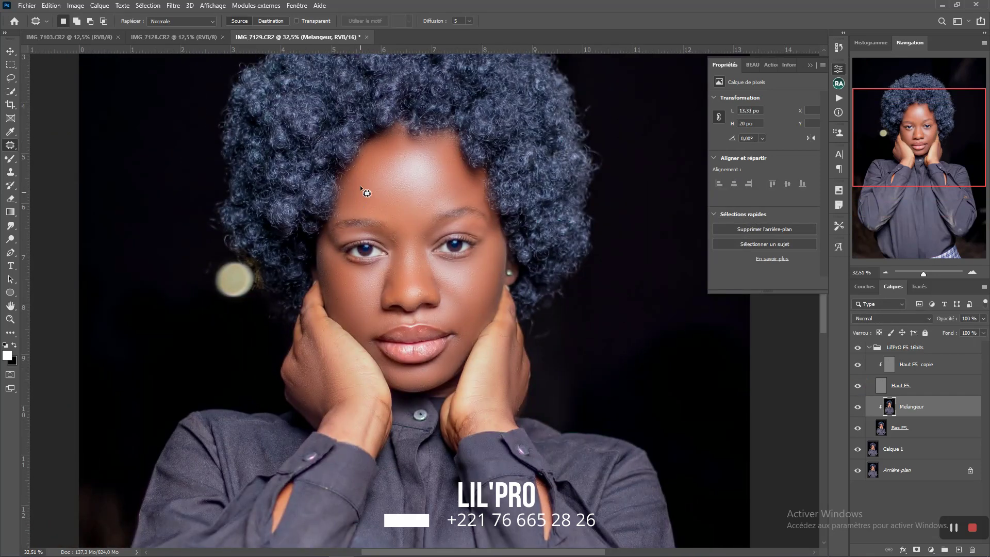
scroll(404, 193, up, 3)
click(858, 350)
click(858, 349)
click(858, 349)
scroll(552, 287, down, 5)
scroll(484, 275, down, 5)
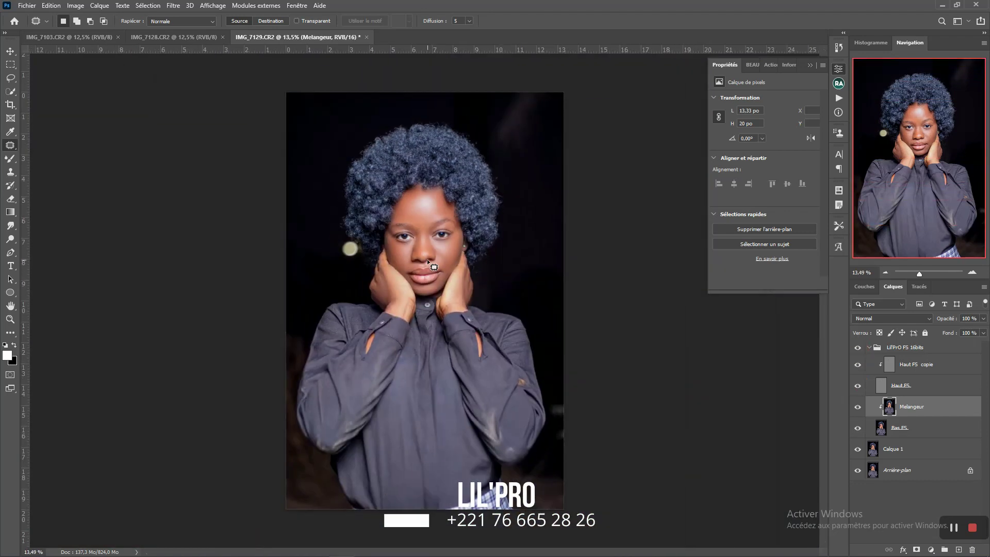
scroll(414, 217, up, 8)
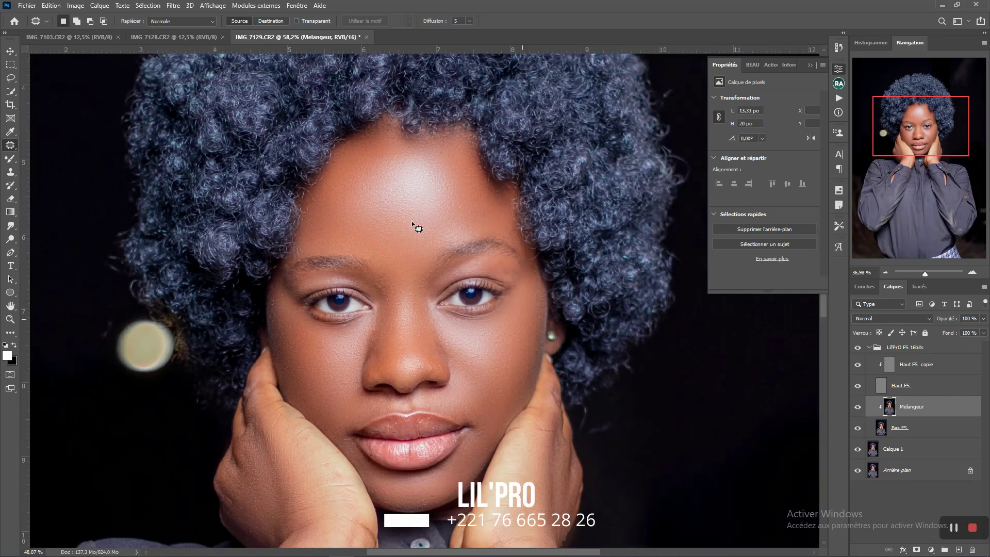
scroll(414, 226, down, 3)
click(855, 349)
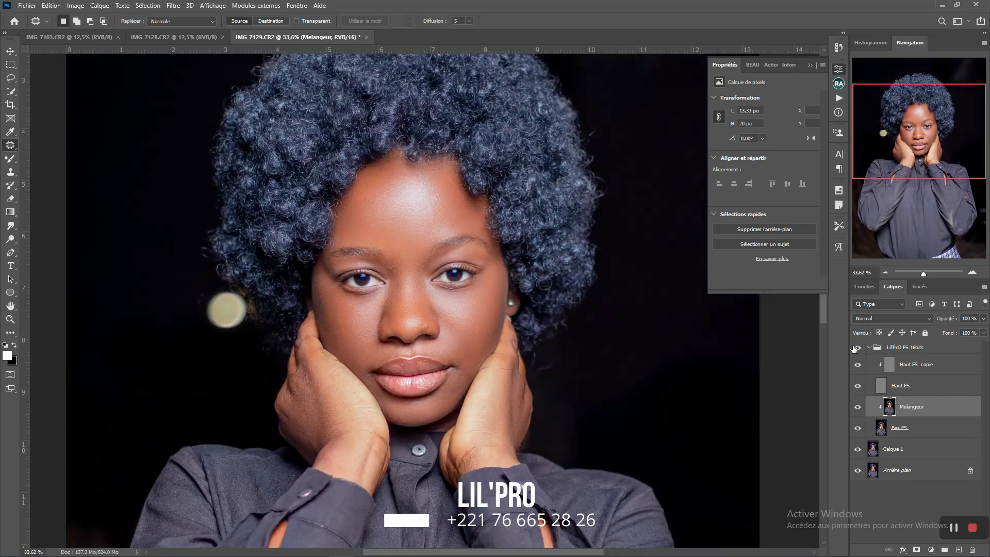
click(853, 348)
click(854, 348)
scroll(454, 252, up, 3)
key(ctrl+0)
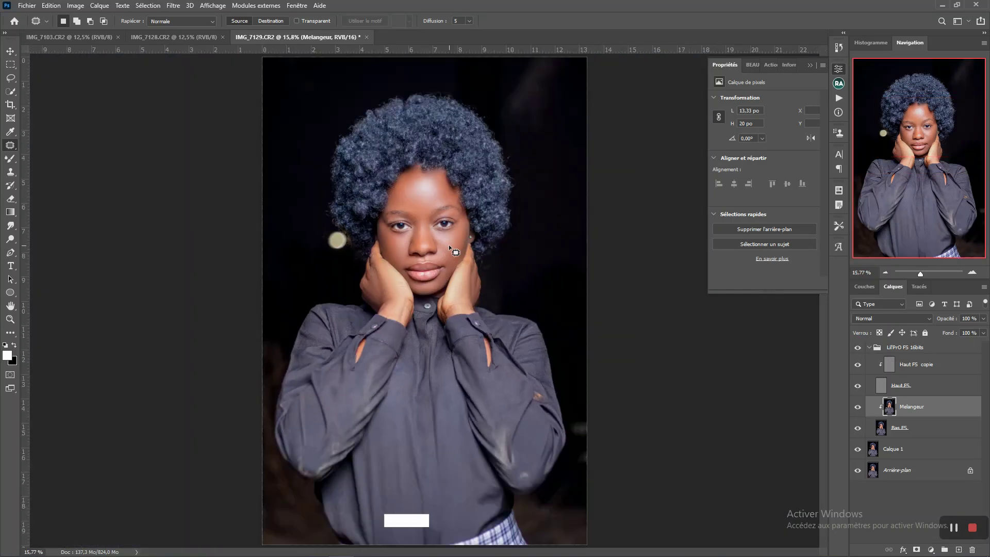